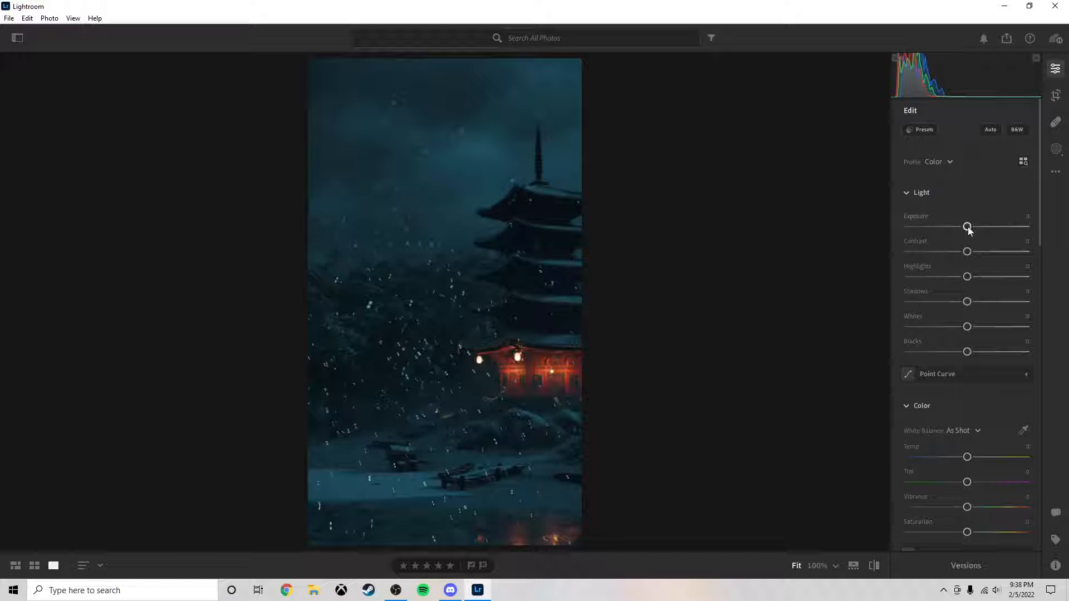
Raise the photo's Exposure to +0.47 and its Dehaze to +48
drag(969, 228, 974, 230)
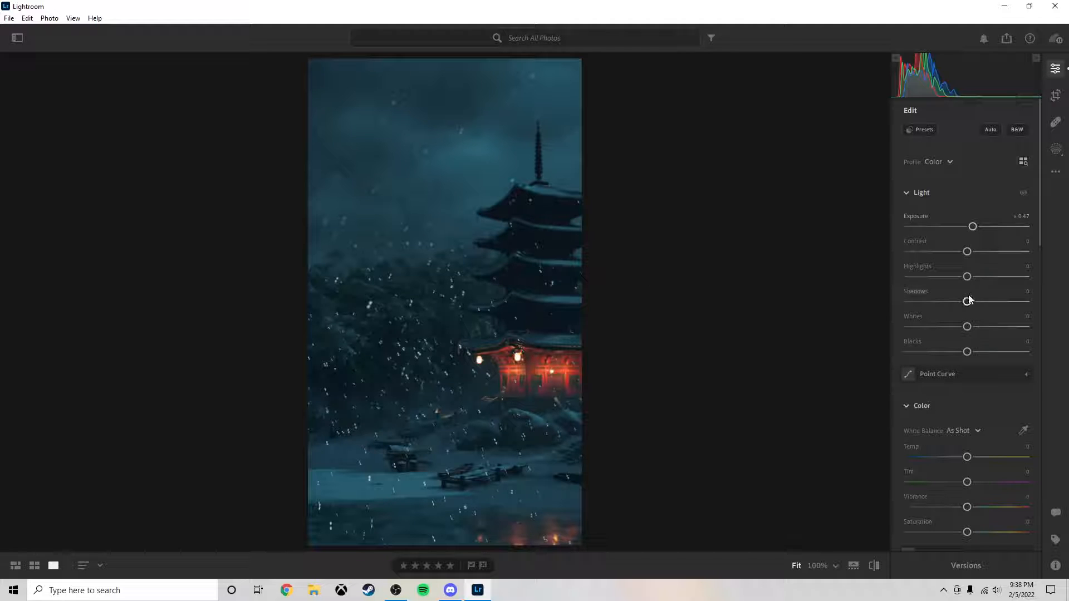
scroll(969, 301, down, 10)
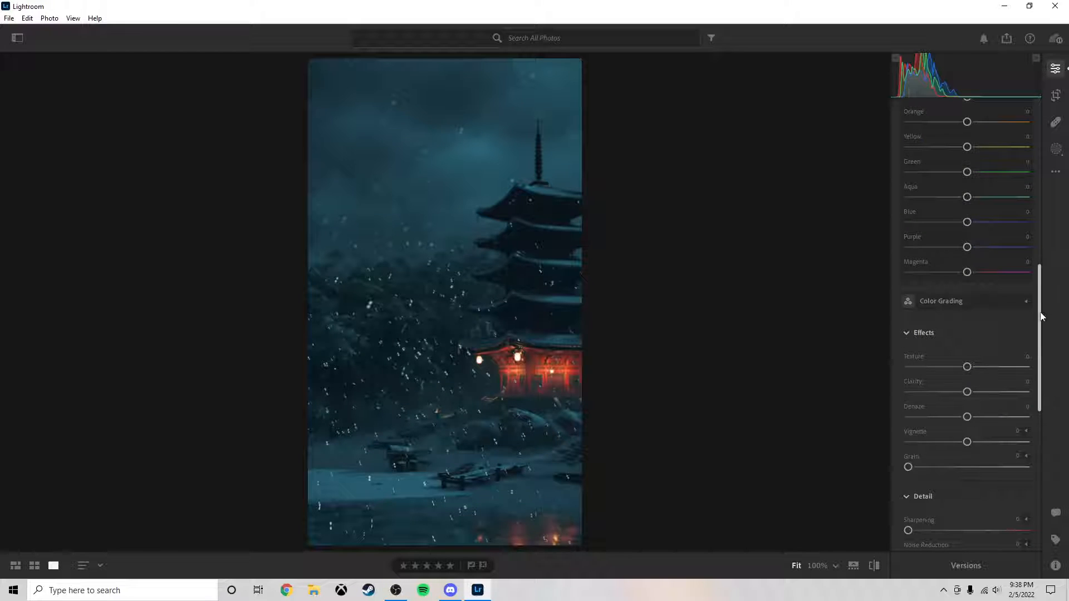
scroll(1039, 312, down, 2)
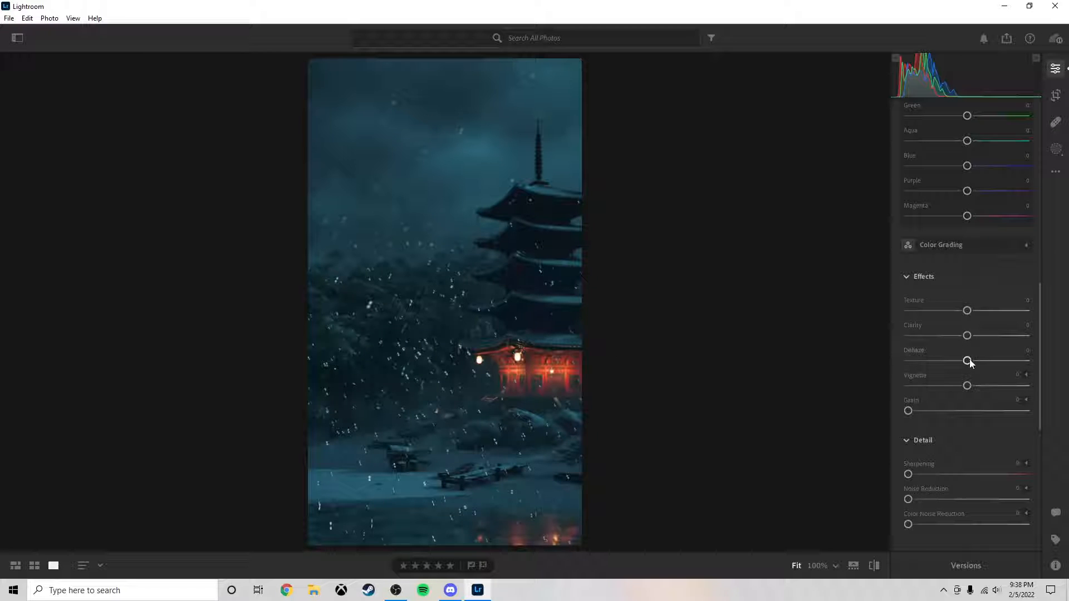
drag(972, 363, 1003, 363)
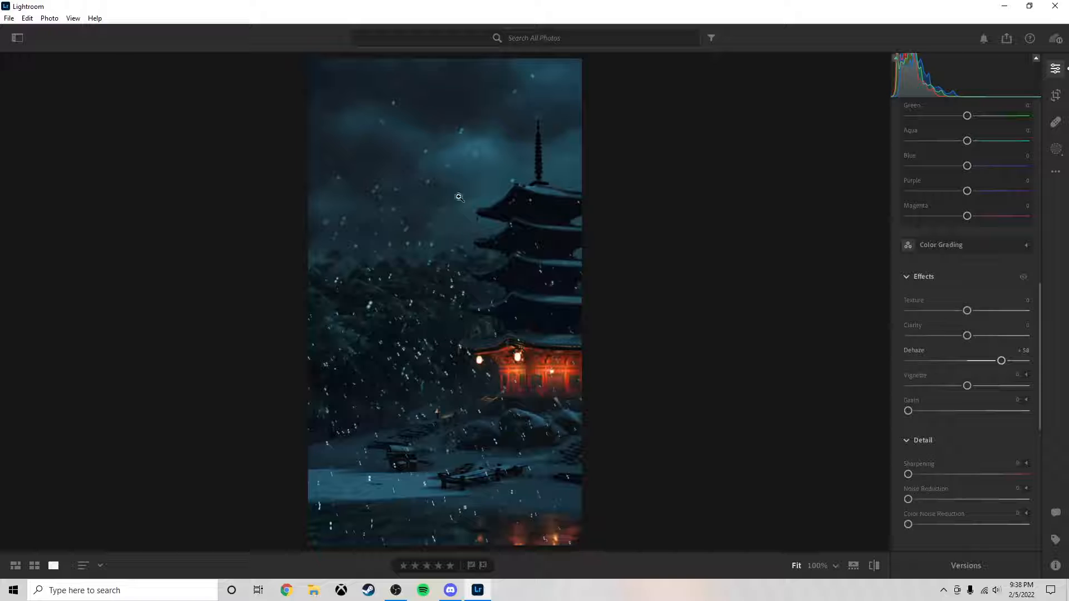
click(917, 352)
drag(967, 361, 997, 362)
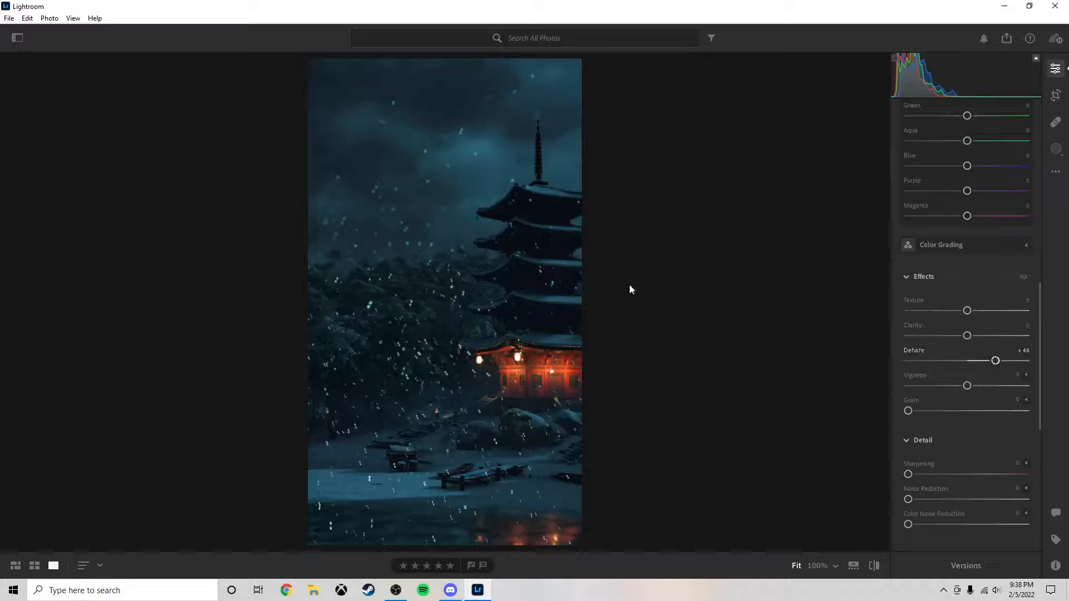
Compare the photo with and without the Effects adjustments
click(1024, 277)
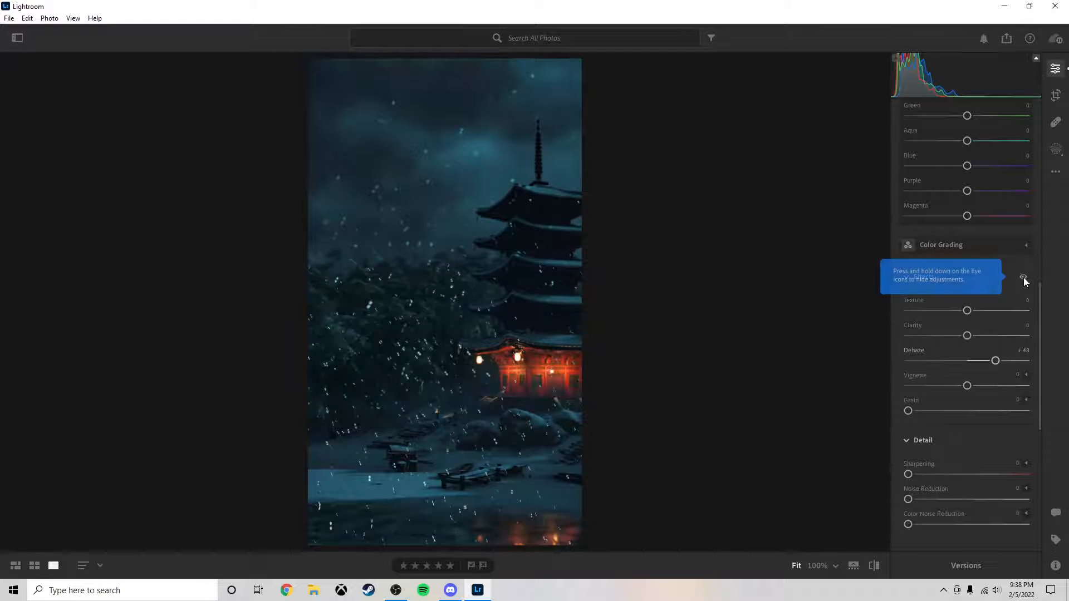
click(1024, 277)
click(1024, 278)
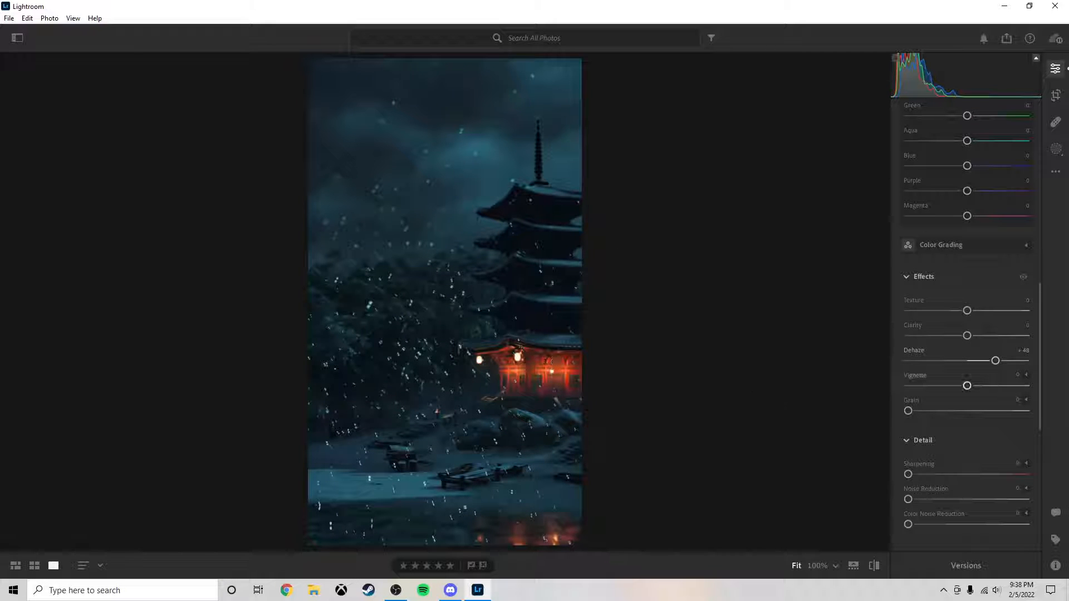
Set the photo's Contrast to +54, Highlights to +25, Shadows to -28 and Blacks to -14
scroll(967, 378, up, 10)
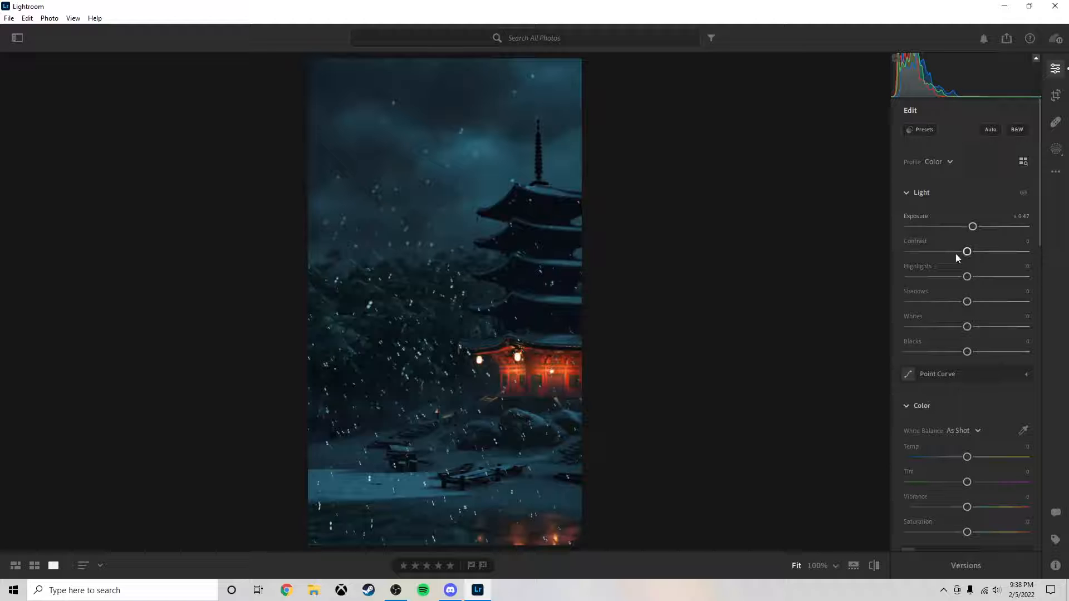
drag(967, 252, 1000, 253)
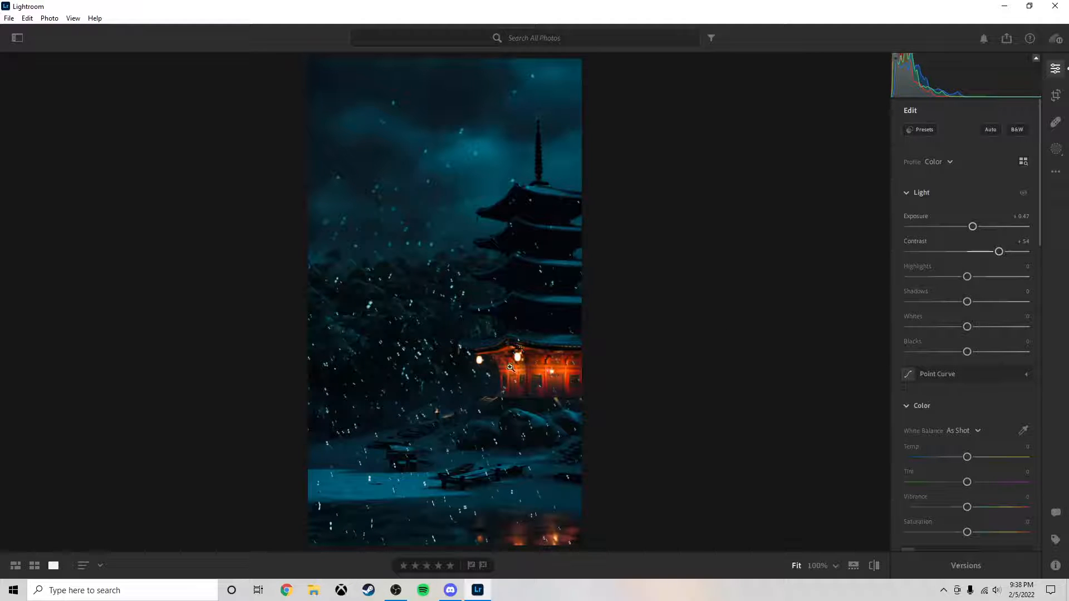
drag(968, 277, 982, 284)
drag(969, 305, 953, 307)
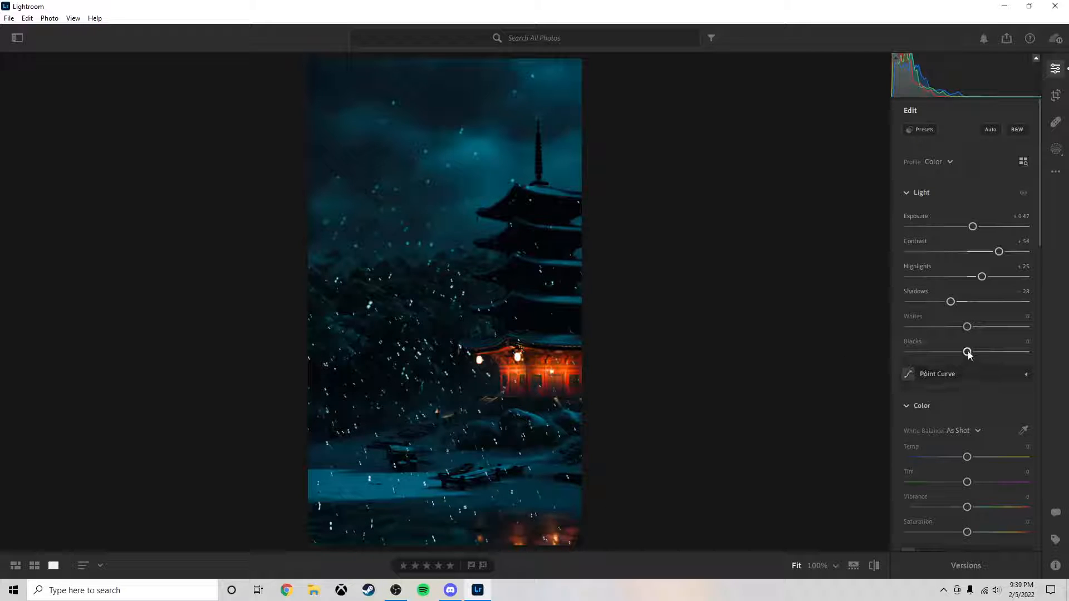
drag(969, 355, 961, 355)
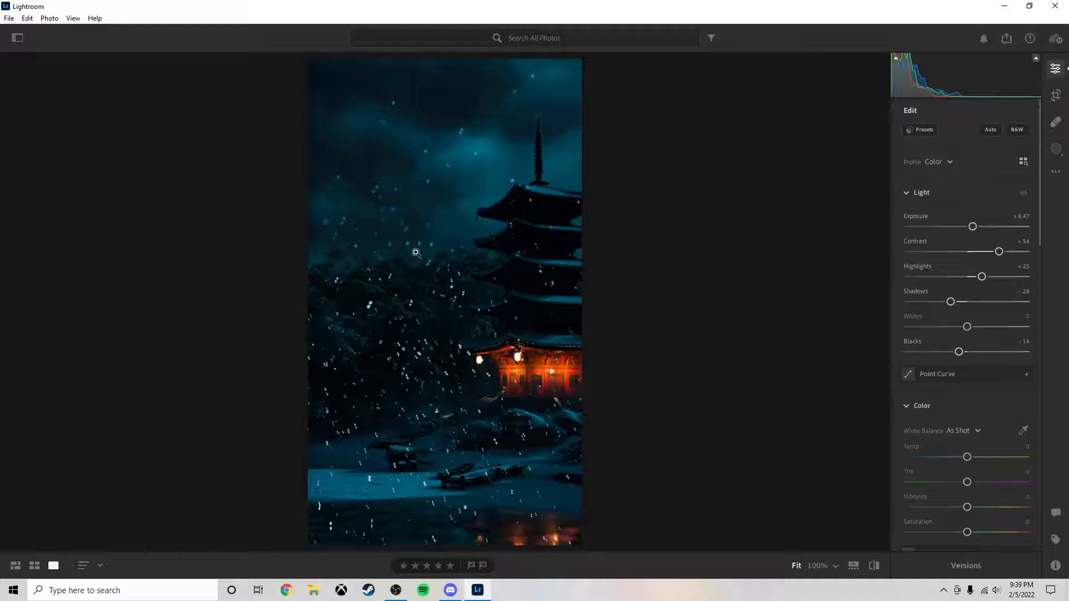
Create a mask of the sky with Select Sky and raise its Dehaze to about +30
click(1056, 148)
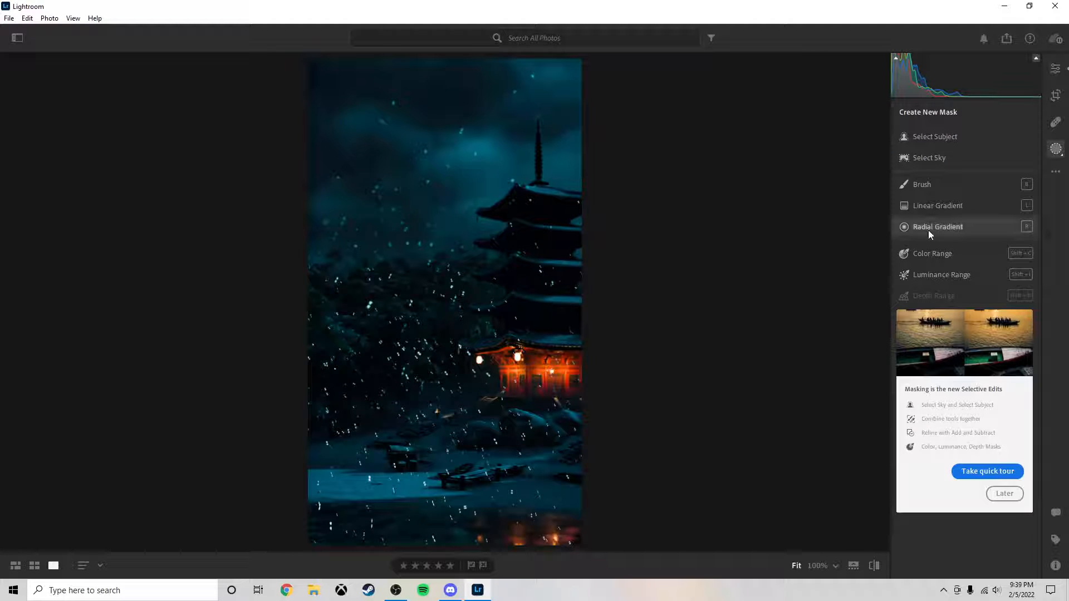
click(924, 161)
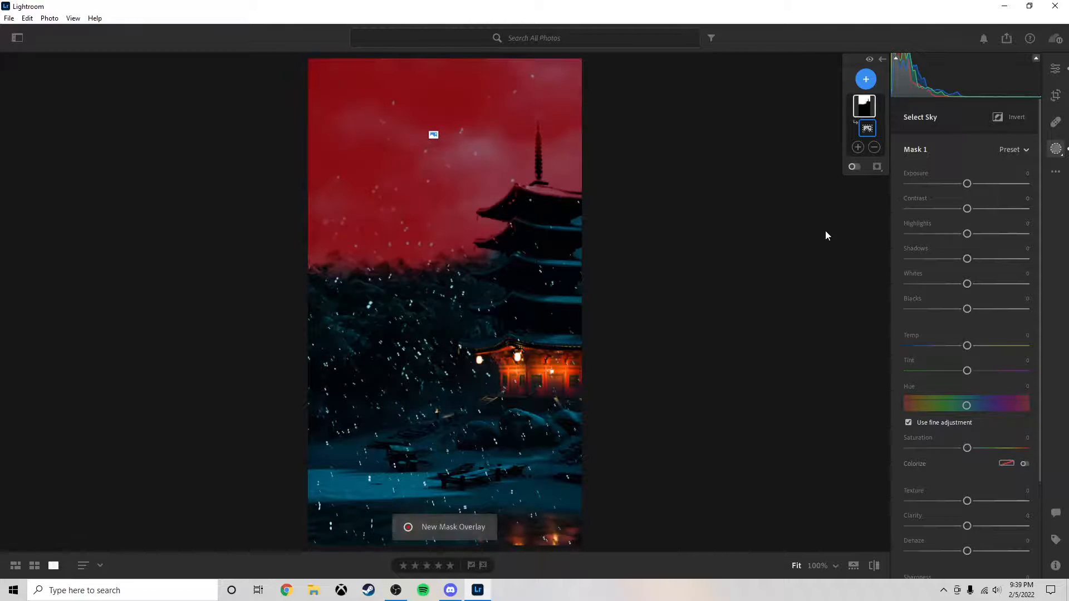
drag(968, 214, 983, 214)
scroll(954, 239, down, 3)
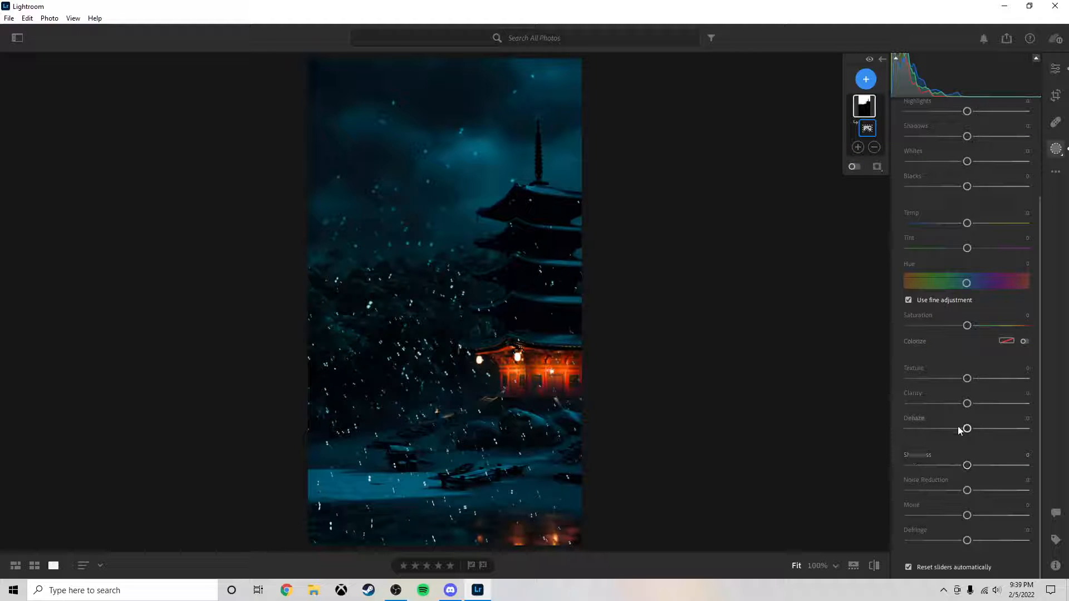
drag(969, 428, 994, 433)
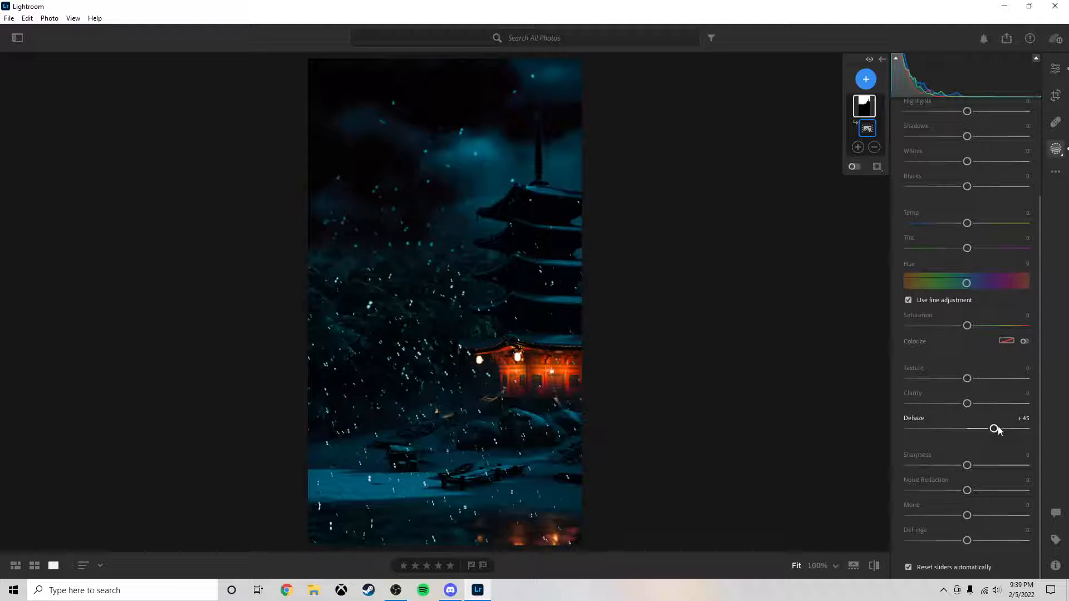
drag(994, 429, 985, 432)
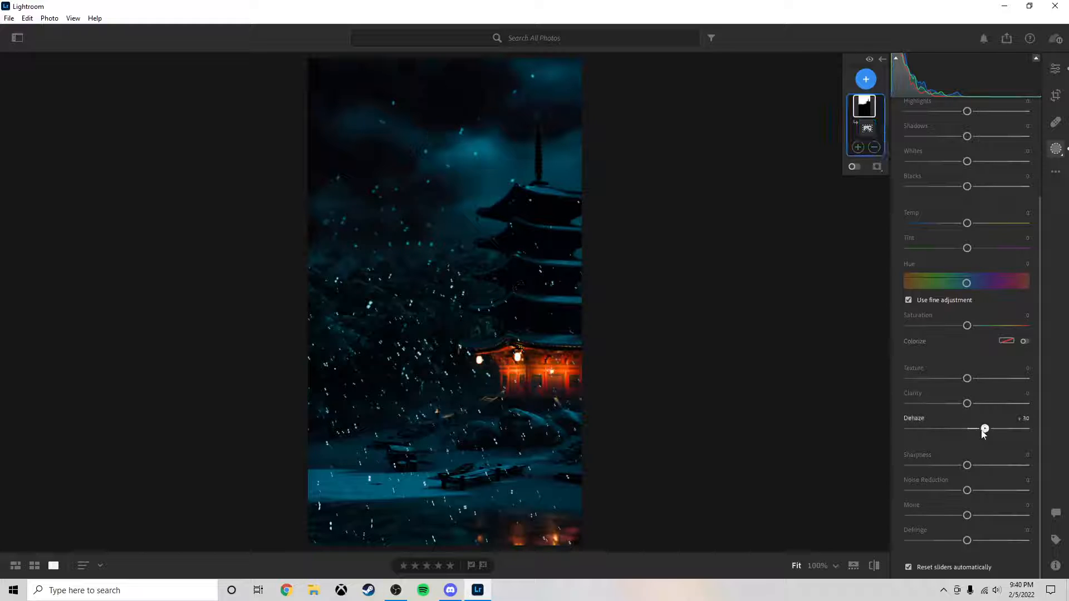
drag(984, 429, 981, 429)
Raise the Clarity of the whole photo to +25
click(1054, 70)
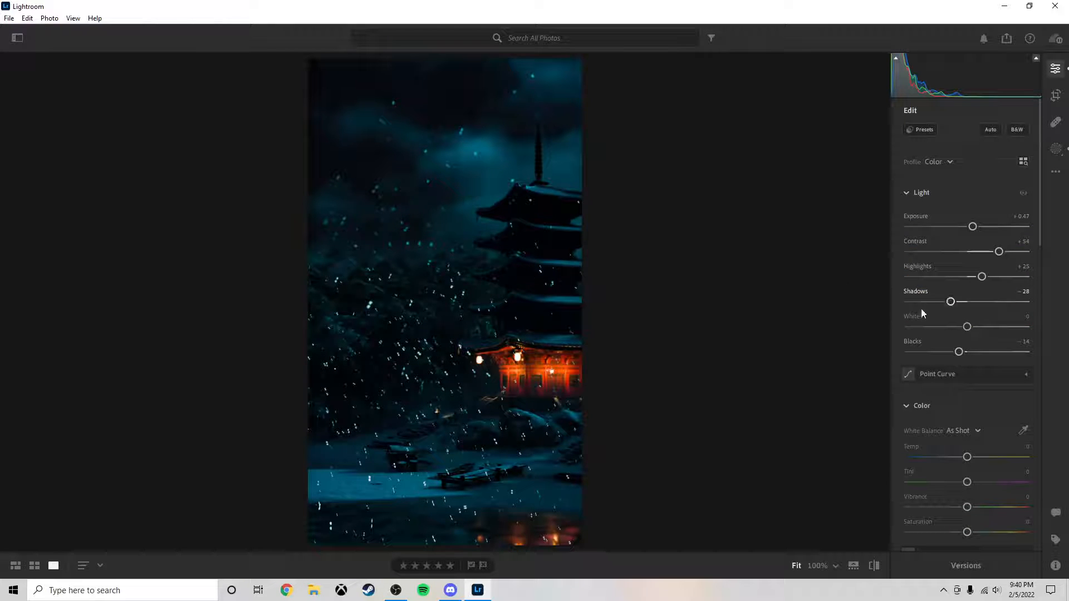
scroll(969, 327, down, 4)
scroll(968, 322, down, 7)
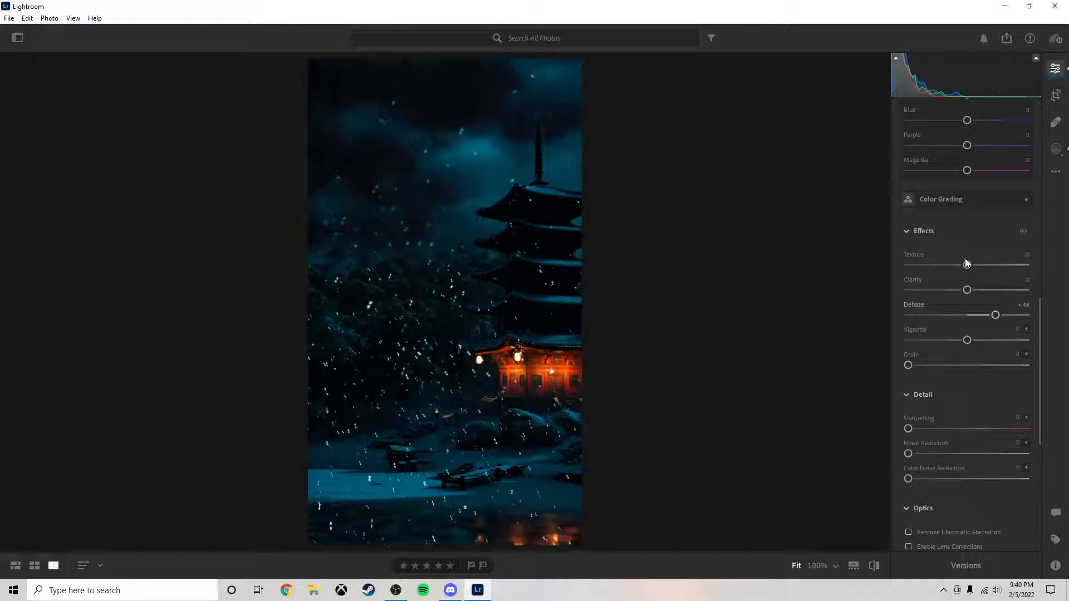
drag(972, 291, 991, 293)
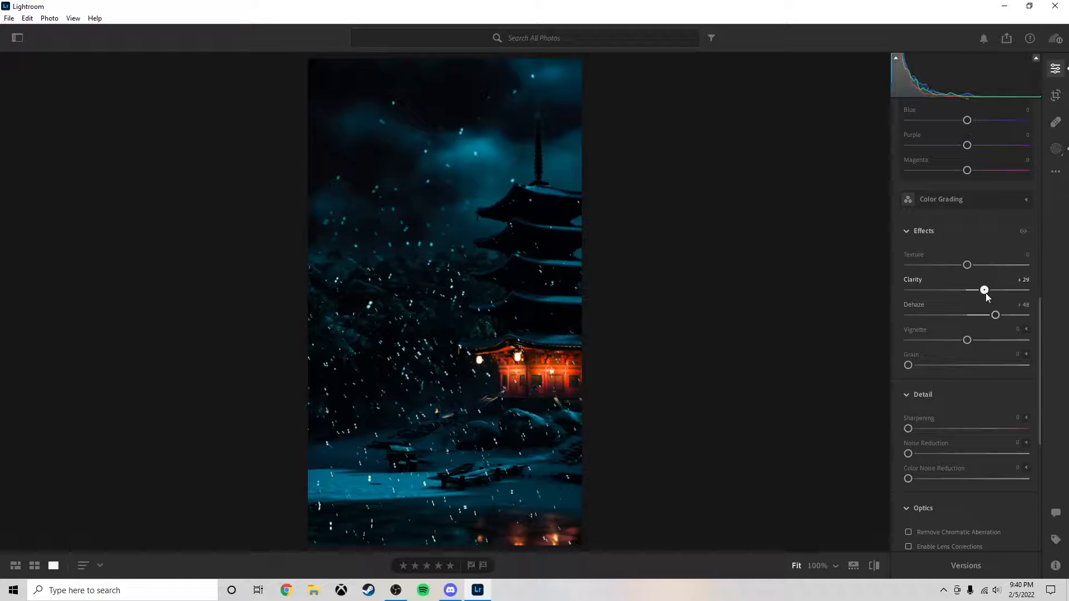
click(913, 281)
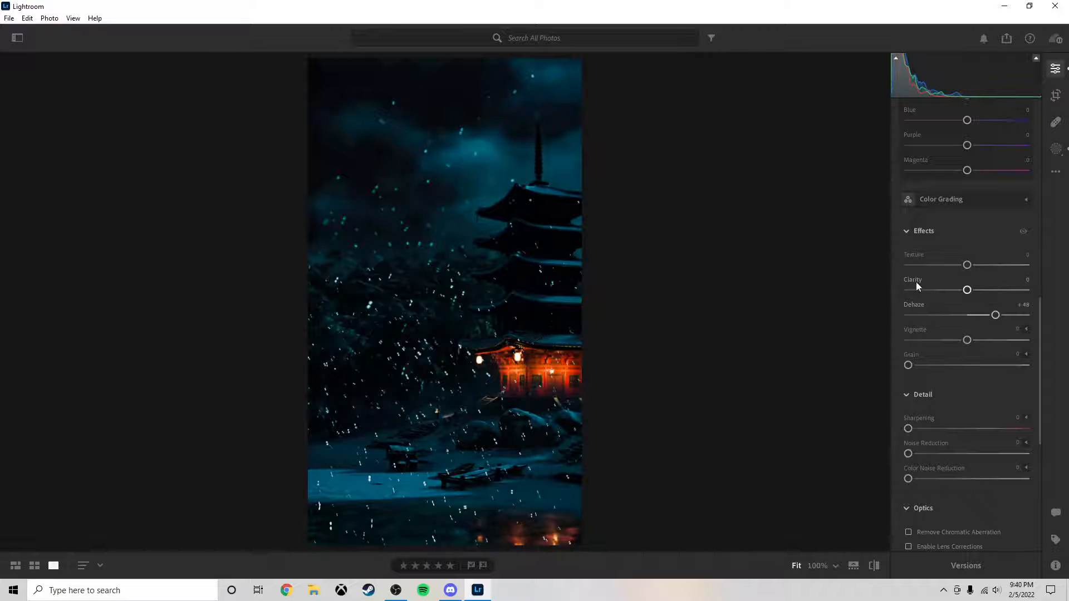
drag(967, 290, 988, 296)
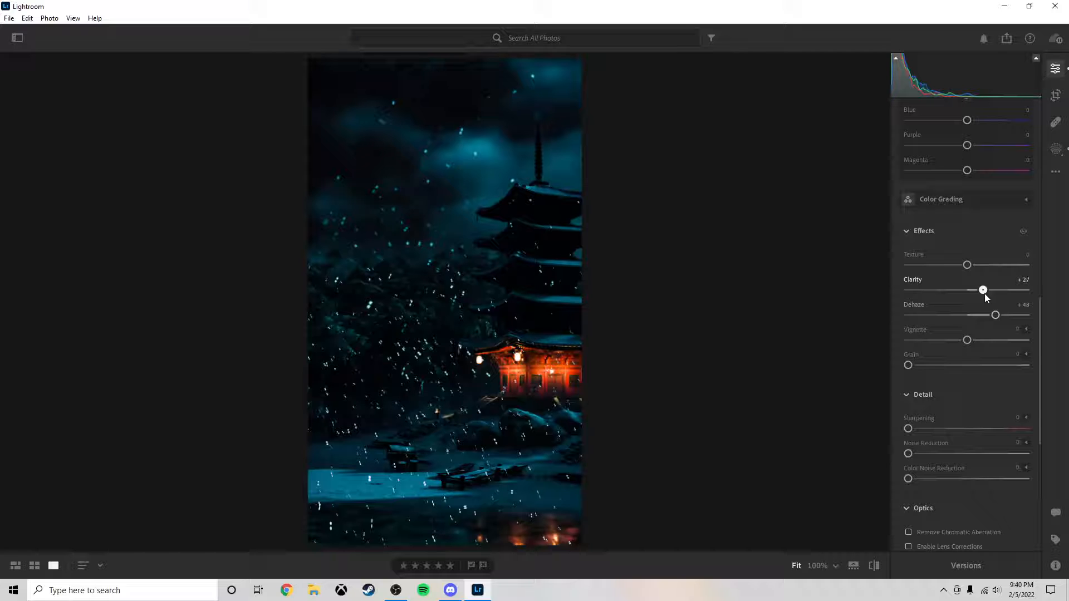
drag(984, 293, 983, 293)
Set the Blue saturation to +100 in the Color Mixer
scroll(967, 343, up, 8)
scroll(967, 344, down, 4)
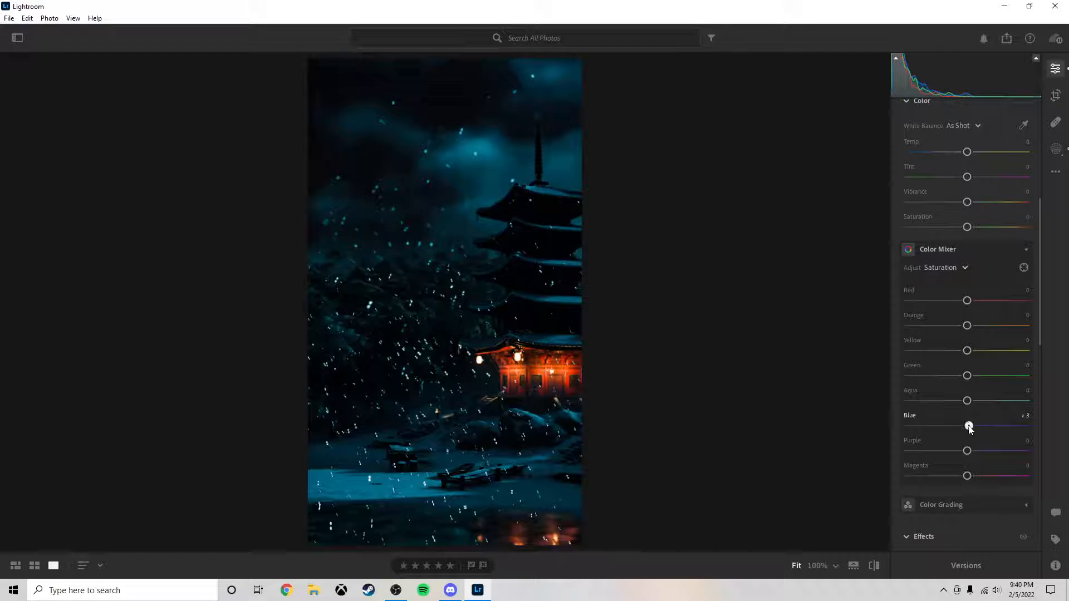
drag(967, 426, 1036, 433)
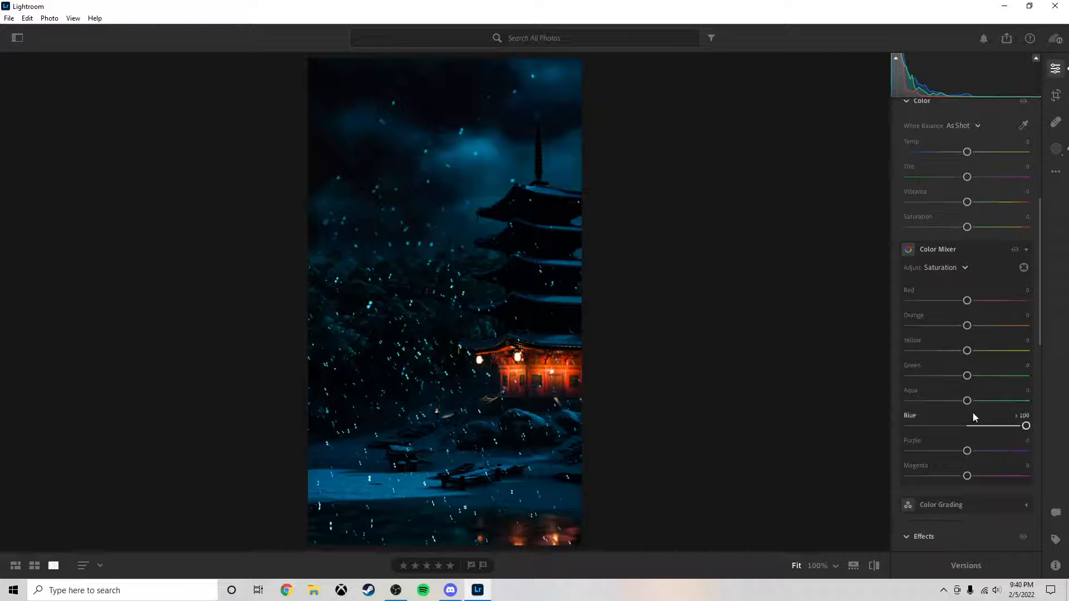
click(914, 419)
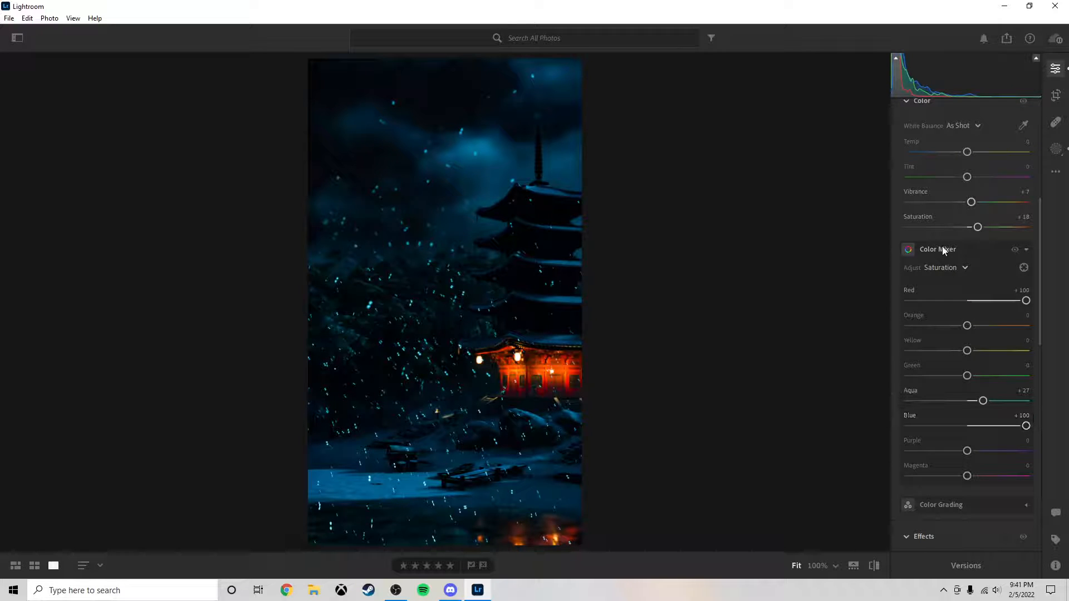
Add a new Brush mask alongside the existing sky mask
scroll(937, 249, down, 6)
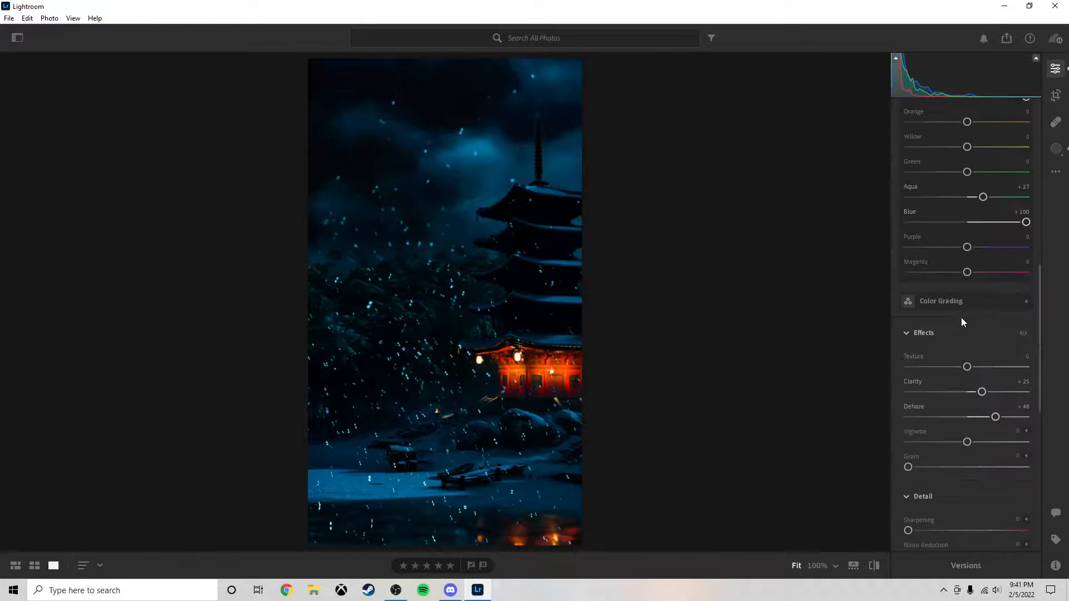
scroll(946, 367, down, 2)
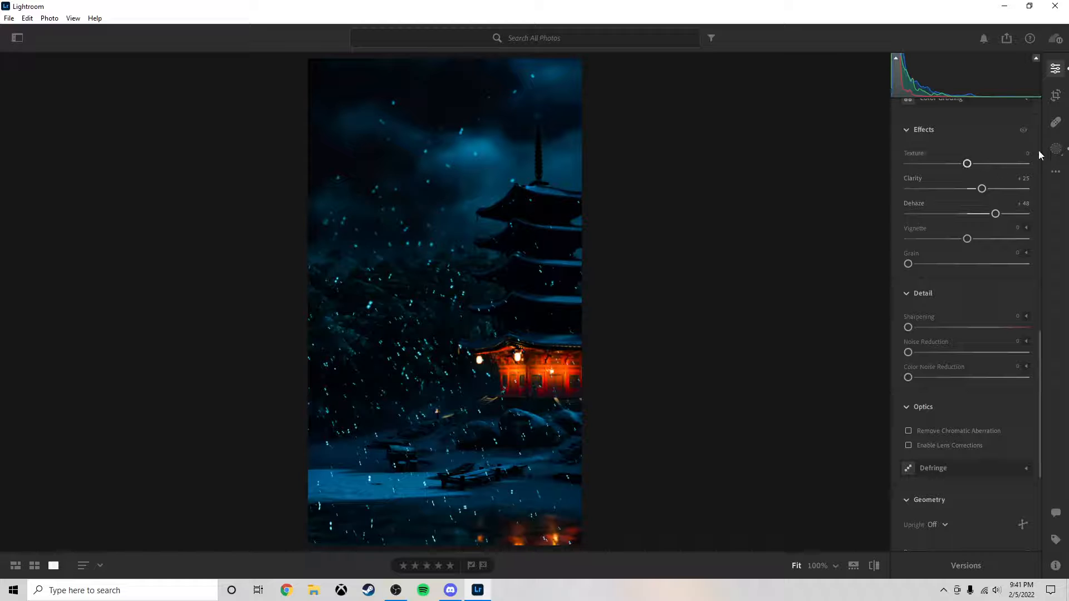
click(1056, 150)
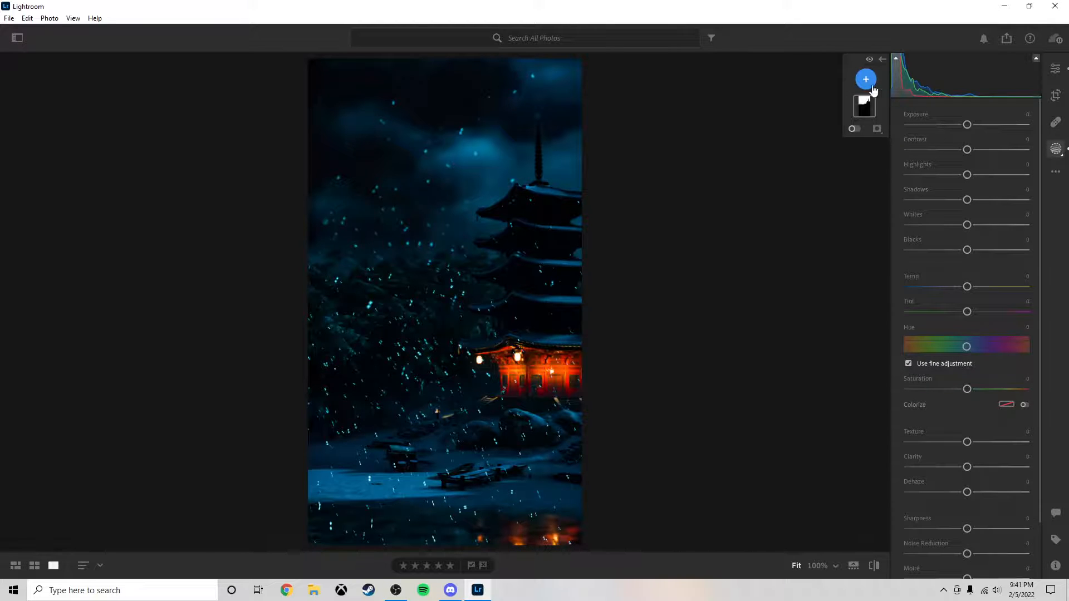
mouse_move(856, 114)
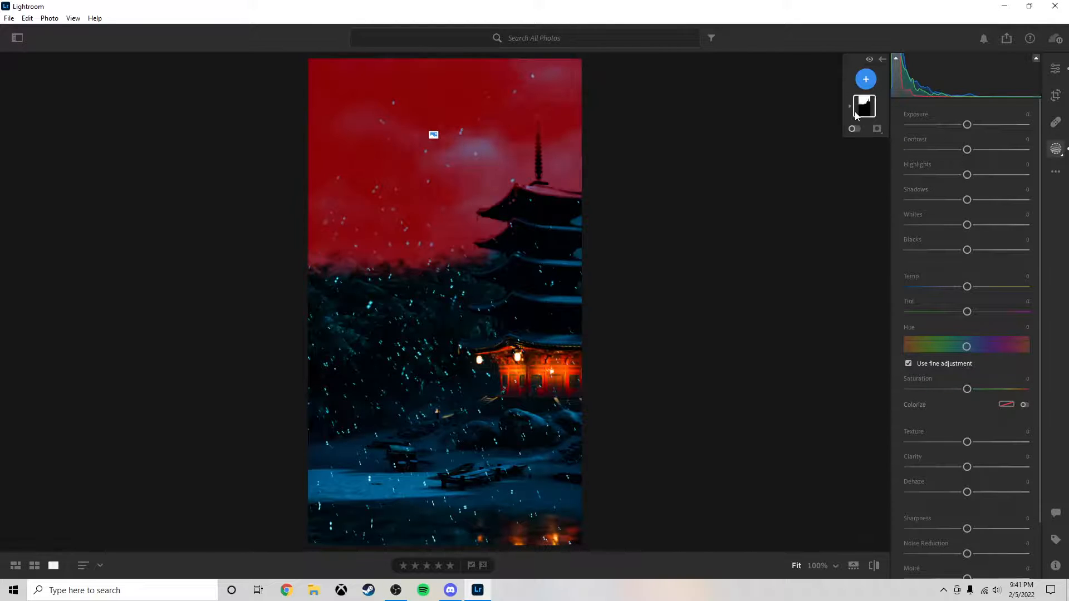
click(866, 81)
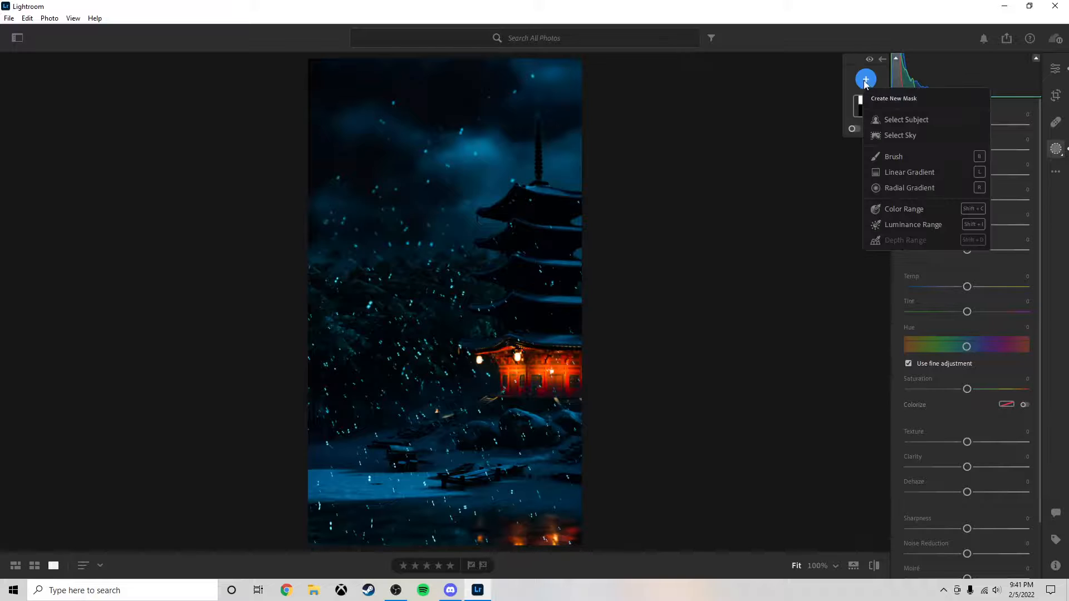
click(902, 158)
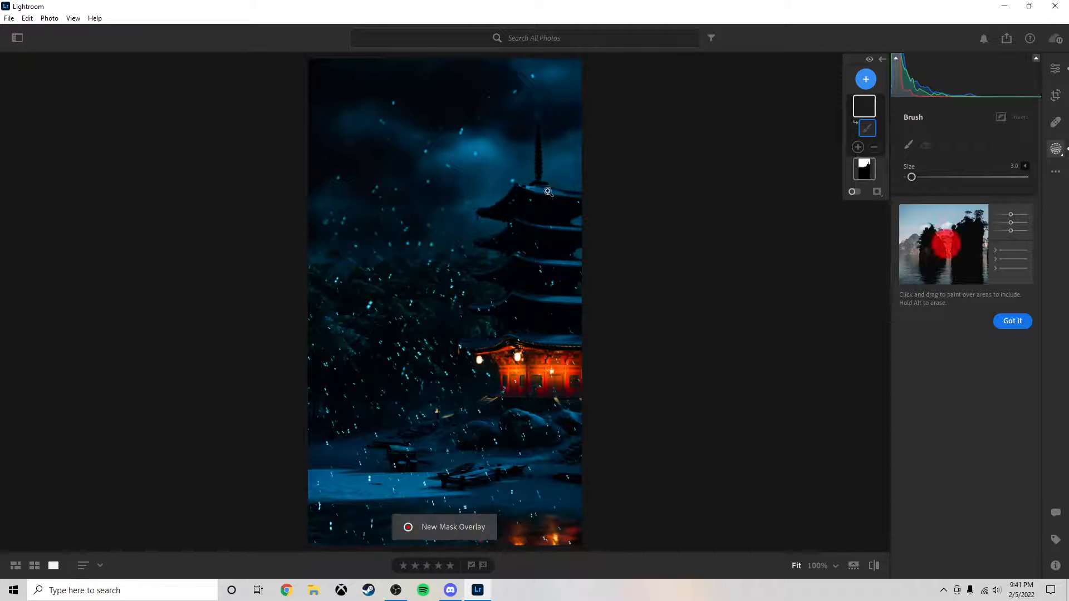
click(548, 191)
drag(533, 176, 524, 232)
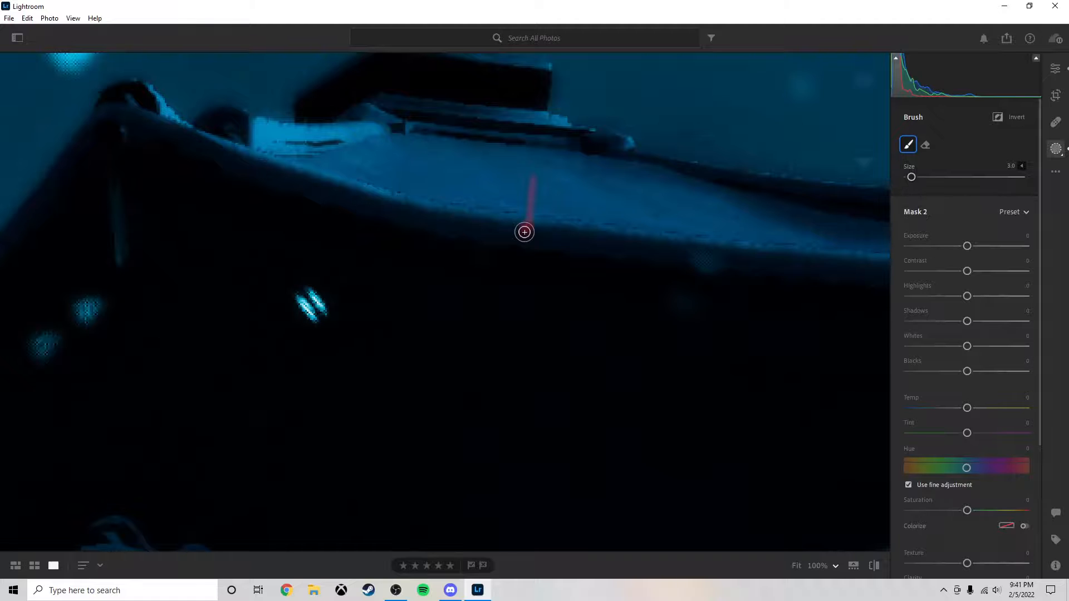
drag(508, 176, 340, 298)
click(867, 80)
click(902, 157)
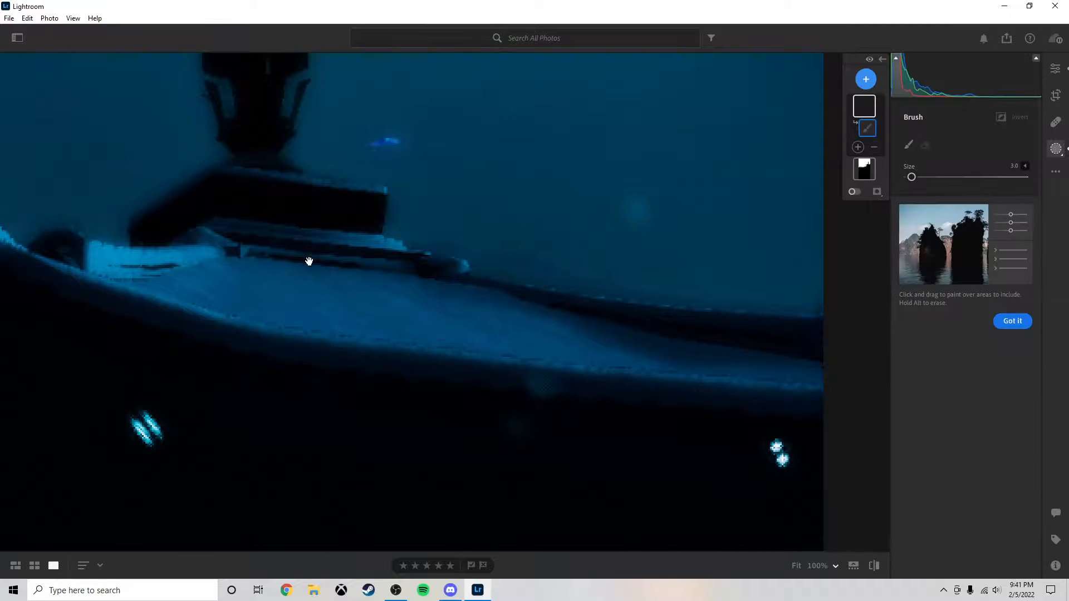
Paint the Brush mask over the snow on the pagoda's topmost roof, enlarging the brush from size 4 to 11
key(bracketright)
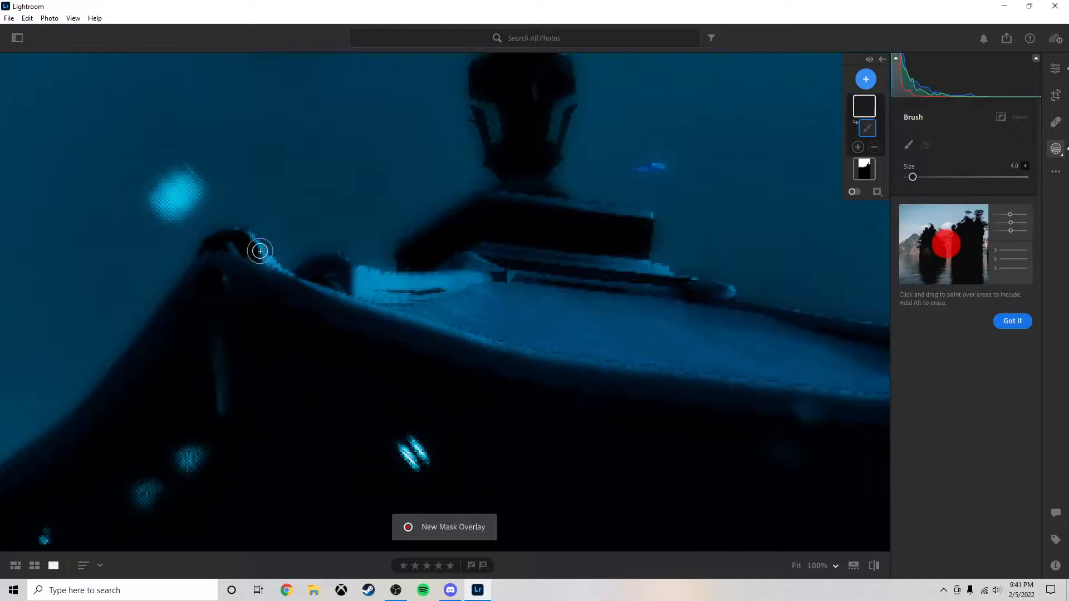
drag(249, 238, 286, 273)
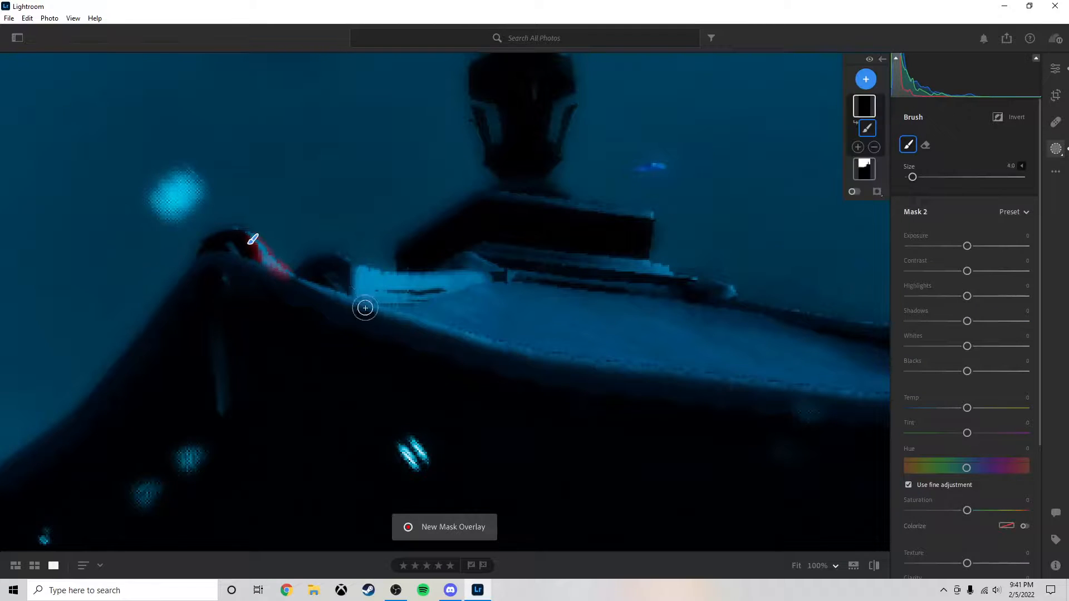
mouse_move(362, 277)
mouse_down()
mouse_move(361, 285)
mouse_move(427, 291)
mouse_move(475, 279)
mouse_move(491, 310)
mouse_move(470, 327)
mouse_move(612, 323)
mouse_move(646, 337)
mouse_up()
scroll(360, 288, up, 6)
key(space)
mouse_move(667, 337)
mouse_down()
mouse_move(460, 316)
mouse_move(377, 266)
mouse_move(428, 281)
mouse_move(486, 276)
mouse_move(614, 313)
mouse_move(496, 281)
mouse_move(433, 247)
mouse_move(220, 217)
mouse_move(235, 244)
mouse_up()
mouse_move(129, 241)
mouse_down()
mouse_move(264, 271)
mouse_move(758, 332)
mouse_up()
click(511, 292)
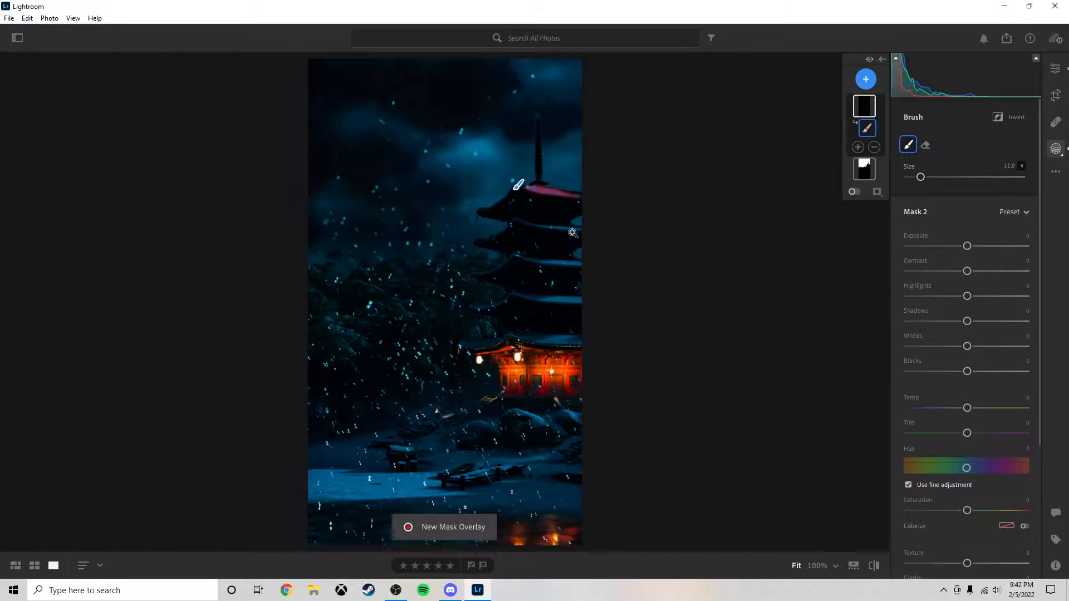
Paint the Brush mask along the snow on the pagoda's second roof from the top, reducing the brush size from 11 to 7
click(570, 229)
mouse_move(743, 249)
mouse_down()
mouse_move(683, 236)
mouse_move(614, 241)
mouse_move(239, 207)
mouse_up()
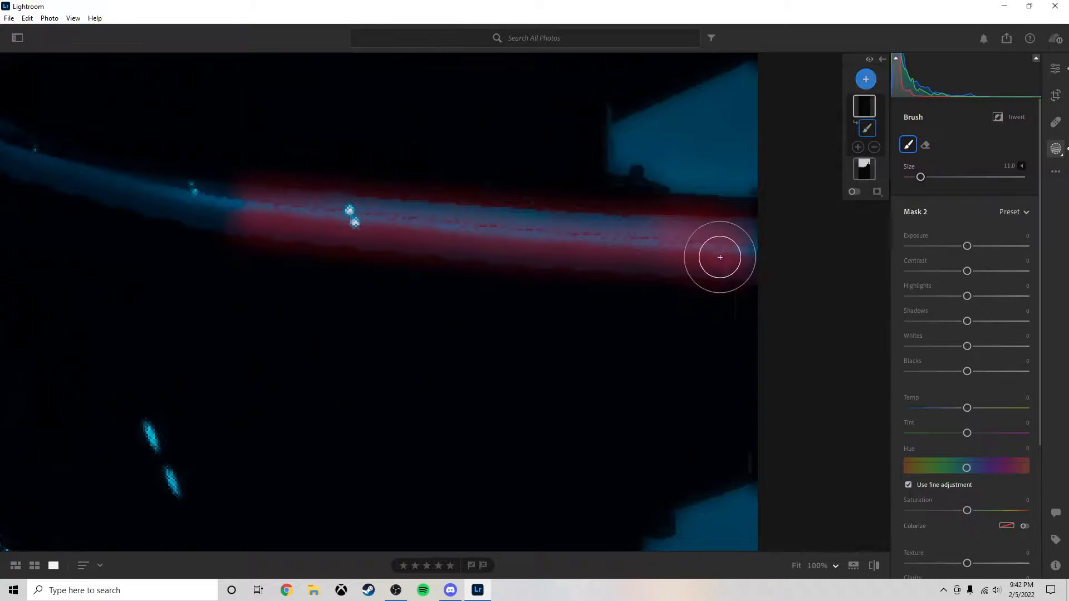
key(z)
click(535, 227)
scroll(427, 208, down, 4)
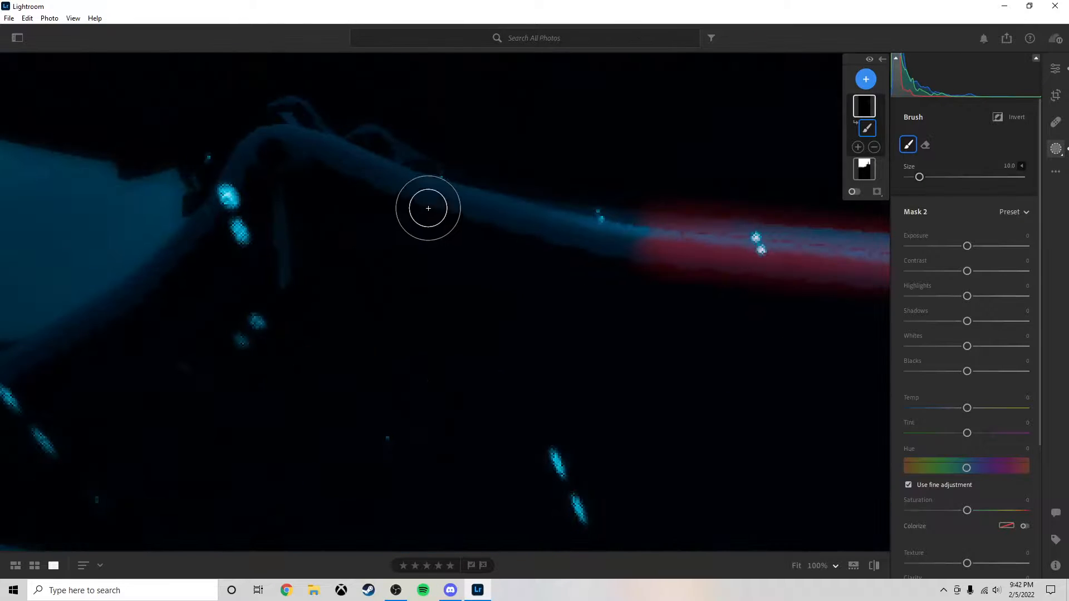
mouse_move(471, 198)
mouse_down()
mouse_move(676, 240)
mouse_move(582, 220)
mouse_up()
key(z)
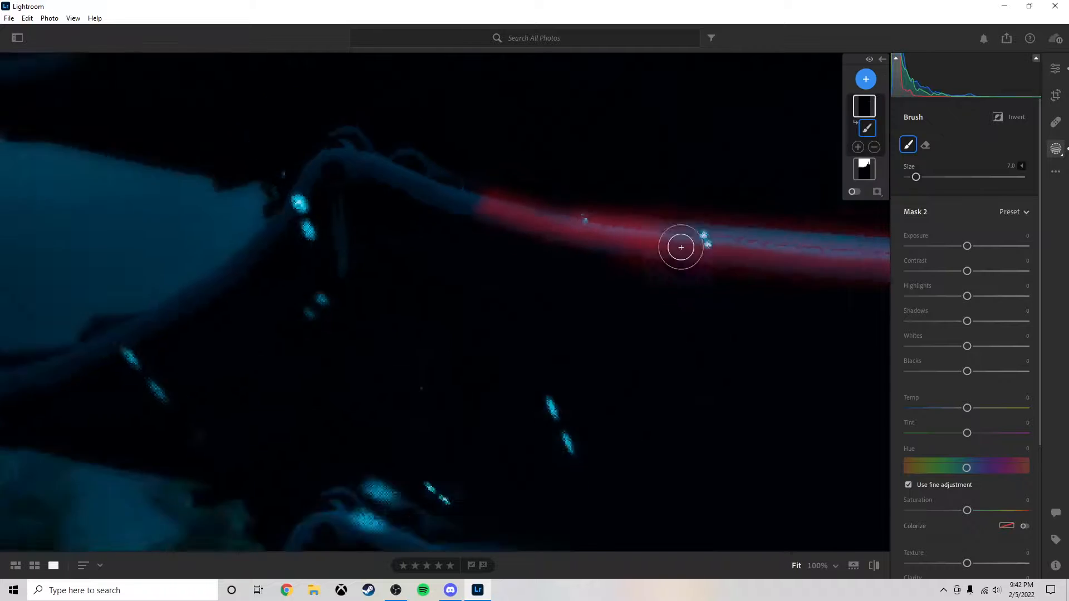
Paint the Brush mask along the snow on the third roof from the top, enlarging the brush from size 7 to 9
click(532, 264)
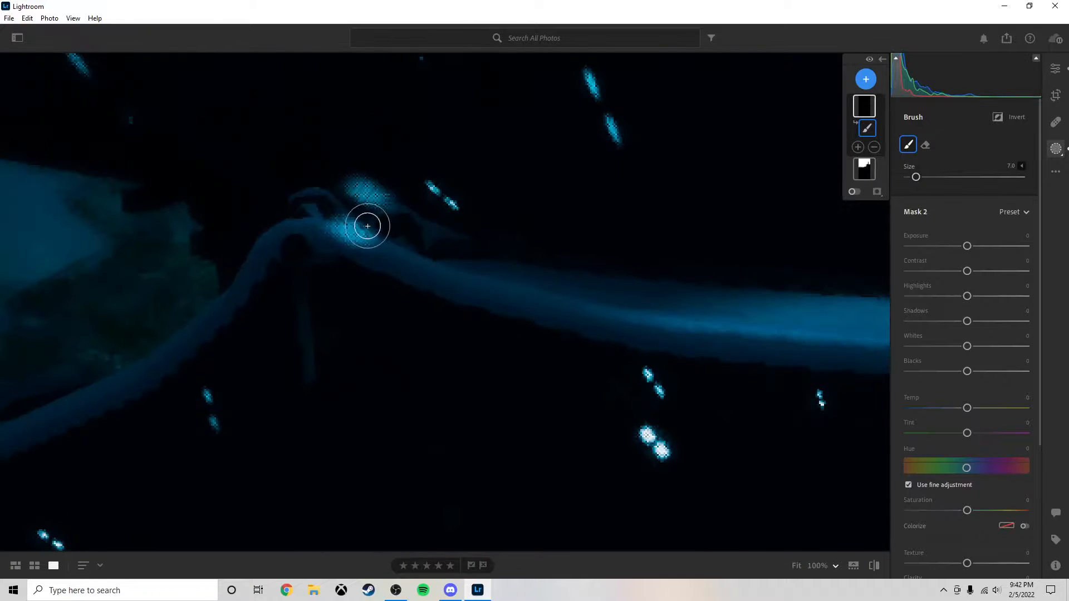
mouse_move(356, 236)
mouse_down()
mouse_move(446, 262)
mouse_move(119, 200)
mouse_up()
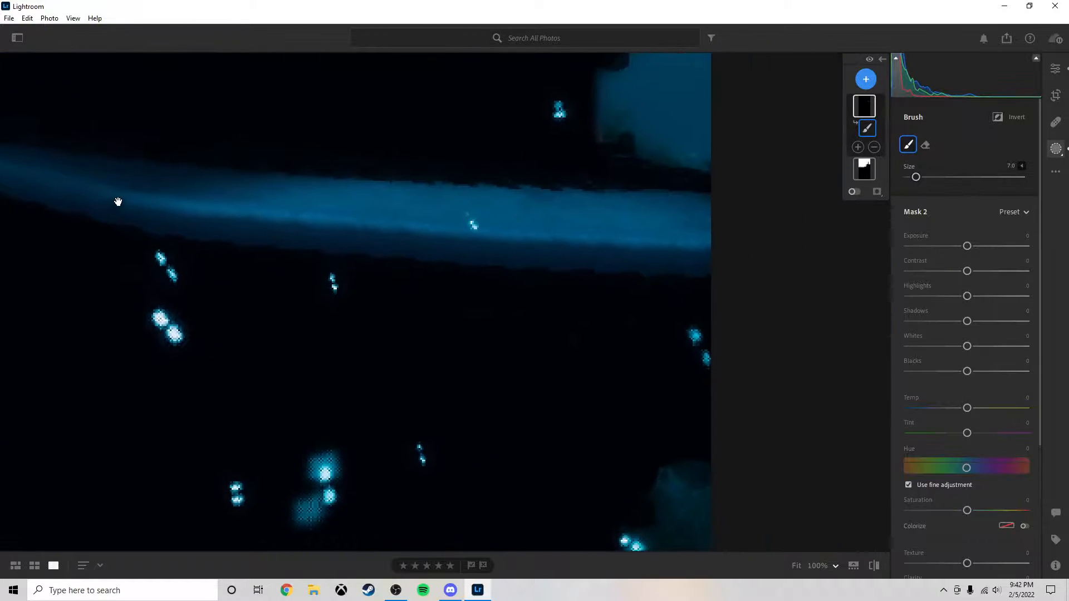
mouse_move(266, 205)
mouse_down()
mouse_move(317, 191)
mouse_move(289, 210)
mouse_move(385, 189)
mouse_move(427, 197)
mouse_up()
key(bracketright)
key(bracketright)
mouse_move(321, 211)
mouse_down()
mouse_move(698, 241)
mouse_move(659, 198)
mouse_move(686, 207)
mouse_move(564, 214)
mouse_move(396, 199)
mouse_move(590, 208)
mouse_move(346, 199)
mouse_up()
key(z)
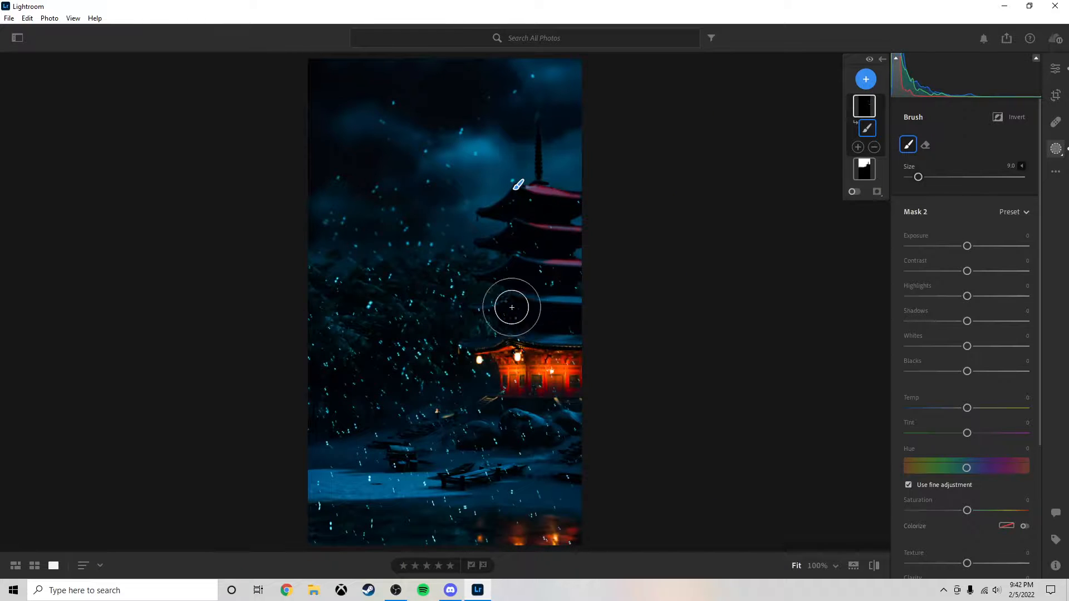
Paint the Brush mask over the snow on the fourth roof from the top, enlarging the brush from size 9 to 10
click(554, 310)
drag(444, 312, 672, 256)
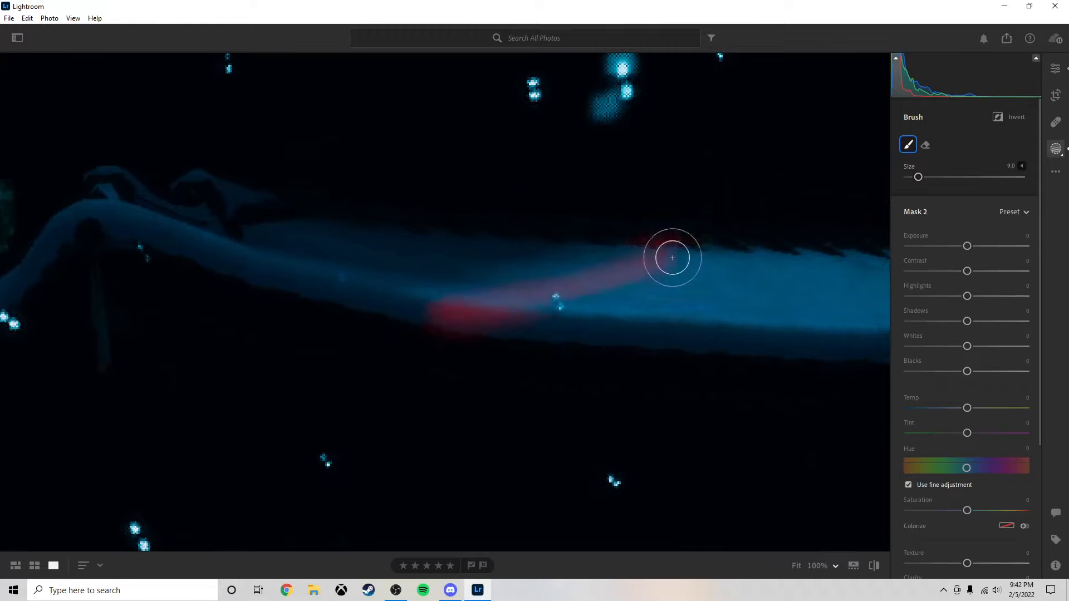
drag(720, 304, 376, 232)
scroll(345, 230, up, 1)
mouse_move(207, 234)
mouse_down()
mouse_move(613, 252)
mouse_move(664, 239)
mouse_move(646, 196)
mouse_move(644, 207)
mouse_move(618, 200)
mouse_move(462, 229)
mouse_move(386, 202)
mouse_move(319, 212)
mouse_move(392, 189)
mouse_move(635, 195)
mouse_move(577, 246)
mouse_move(339, 228)
mouse_move(151, 238)
mouse_up()
click(407, 224)
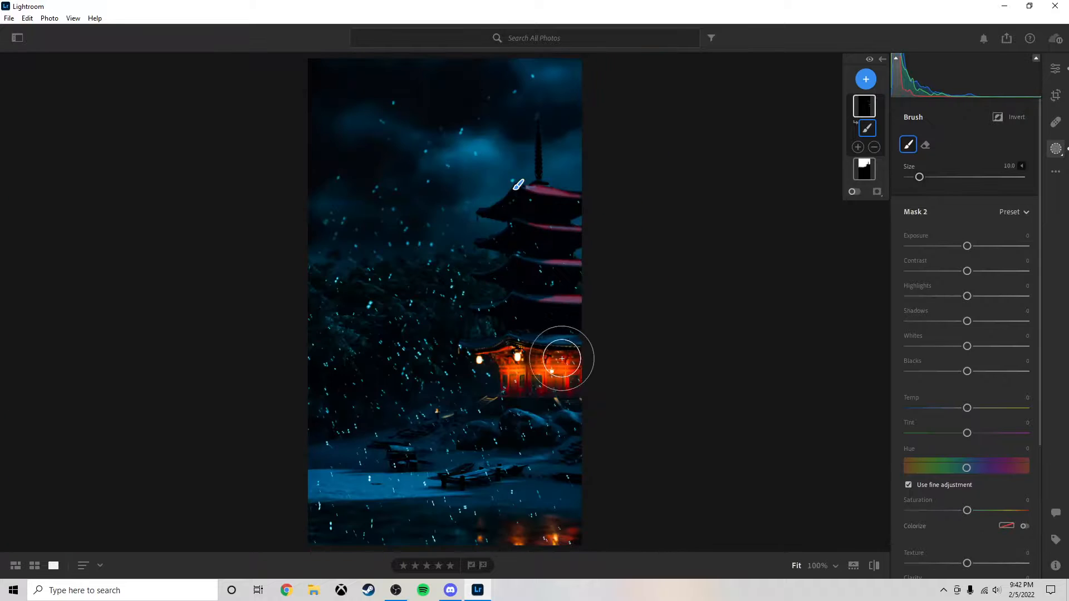
Paint the Brush mask over the snow on the lowest roof, above the lit ground floor, with brush size 10
click(573, 379)
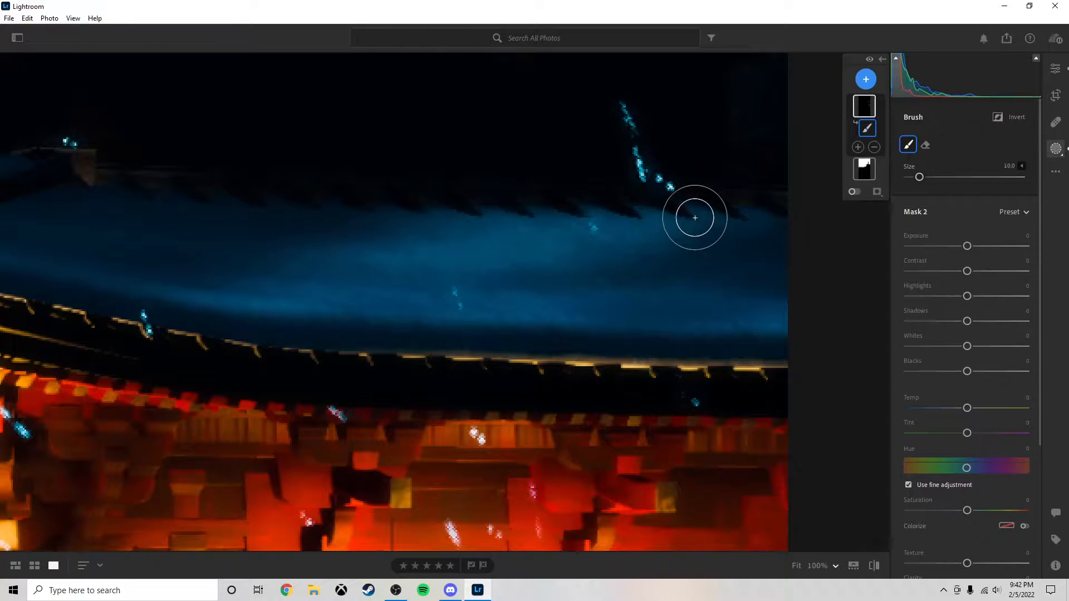
mouse_move(695, 218)
mouse_down()
mouse_move(587, 242)
mouse_move(396, 258)
mouse_move(401, 246)
mouse_move(563, 225)
mouse_move(557, 215)
mouse_move(375, 275)
mouse_move(231, 299)
mouse_move(678, 325)
mouse_move(752, 308)
mouse_move(442, 286)
mouse_move(563, 278)
mouse_up()
key(z)
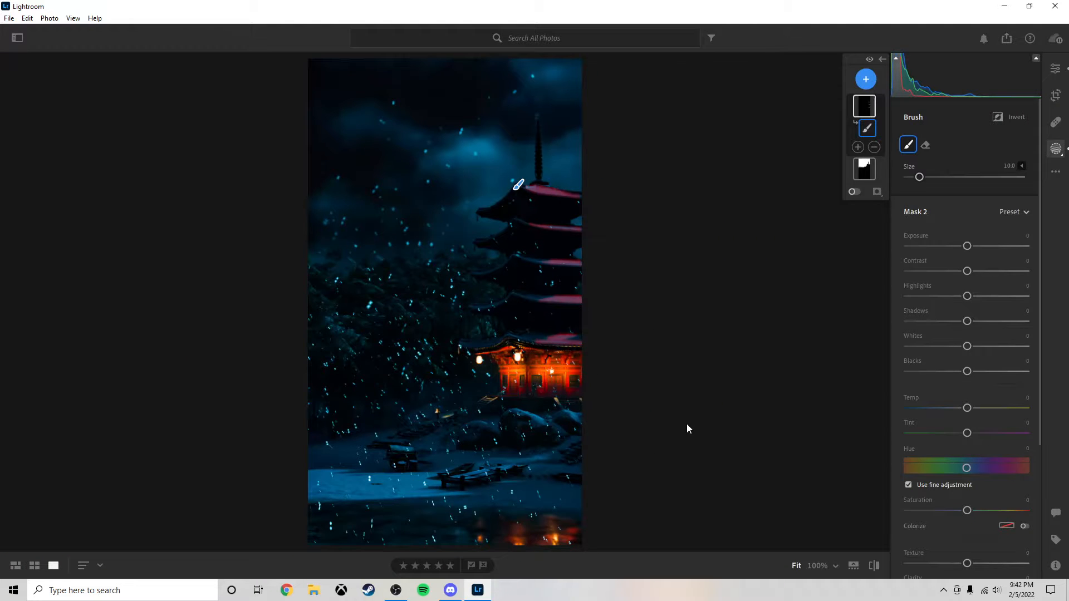
Reduce the brush to size 6 and paint the mask over the snow on the boulder at the photo's right edge
click(587, 435)
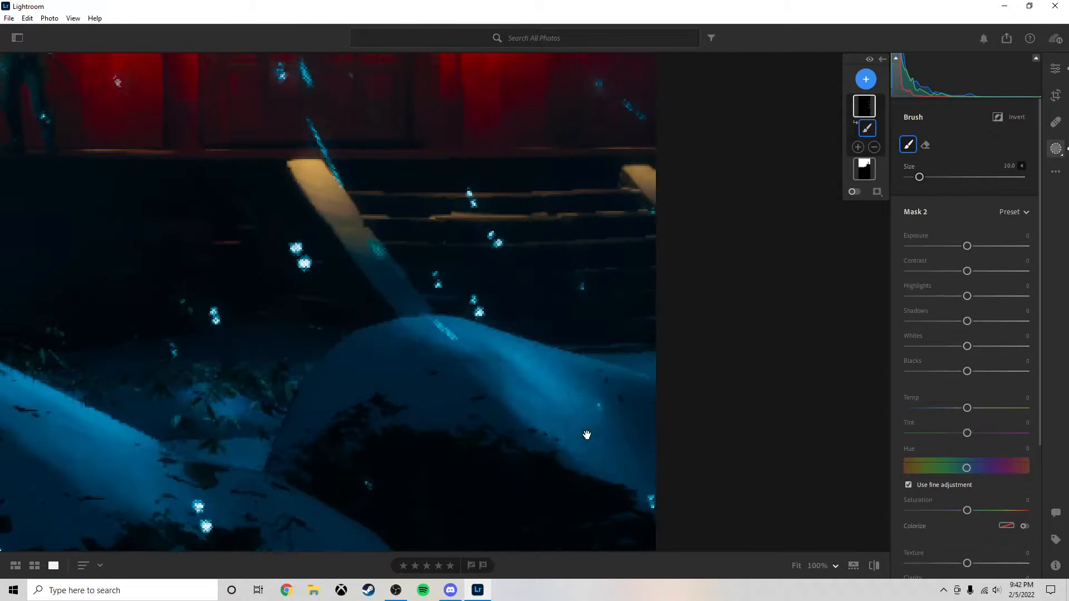
drag(576, 431, 488, 368)
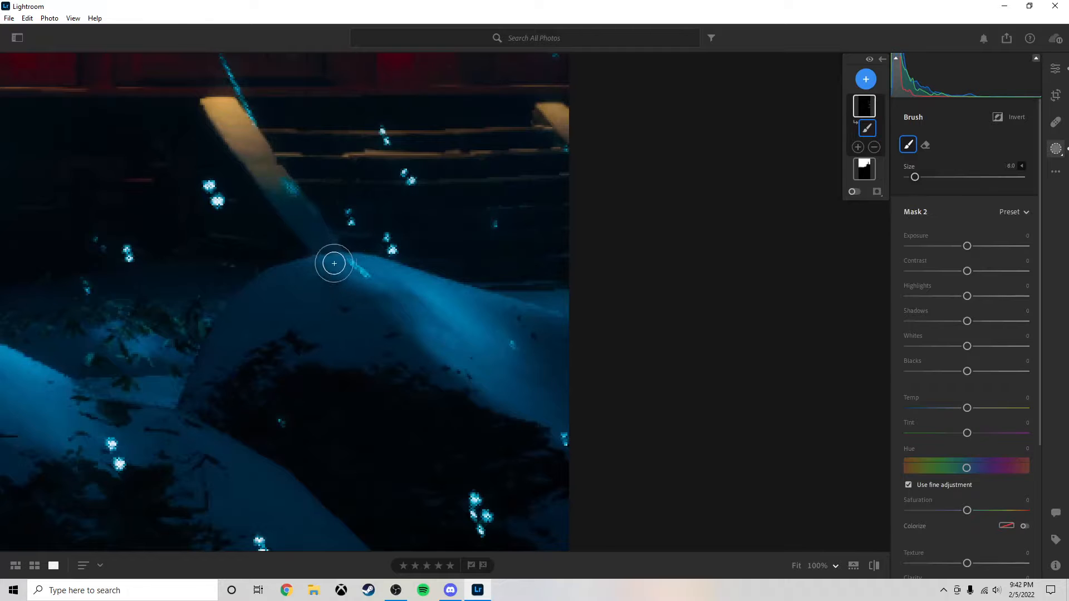
key(bracketleft)
key(bracketleft)
key(bracketleft)
mouse_move(329, 263)
mouse_down()
mouse_move(509, 324)
mouse_move(534, 313)
mouse_move(348, 273)
mouse_move(431, 330)
mouse_move(464, 369)
mouse_move(433, 316)
mouse_move(482, 326)
mouse_move(472, 320)
mouse_move(464, 353)
mouse_move(426, 338)
mouse_move(445, 329)
mouse_move(391, 276)
mouse_move(341, 262)
mouse_up()
Paint the Brush mask along the bright snowy slope of the middle boulder with brush size 7
mouse_move(355, 325)
mouse_down()
mouse_move(577, 295)
mouse_move(737, 297)
mouse_up()
drag(211, 295, 419, 285)
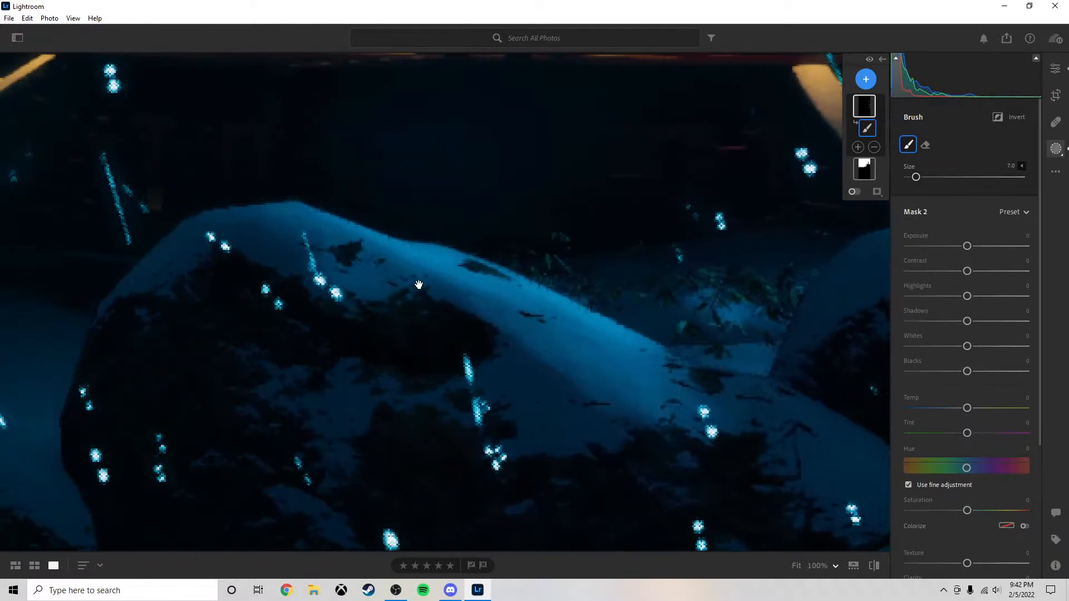
scroll(317, 219, down, 1)
mouse_move(289, 210)
mouse_down()
mouse_move(456, 266)
mouse_move(386, 248)
mouse_move(465, 286)
mouse_move(438, 263)
mouse_move(614, 332)
mouse_move(662, 405)
mouse_move(625, 408)
mouse_move(585, 350)
mouse_move(516, 304)
mouse_move(454, 282)
mouse_move(609, 393)
mouse_move(505, 303)
mouse_move(604, 335)
mouse_move(571, 313)
mouse_move(516, 284)
mouse_move(397, 251)
mouse_up()
scroll(438, 263, up, 2)
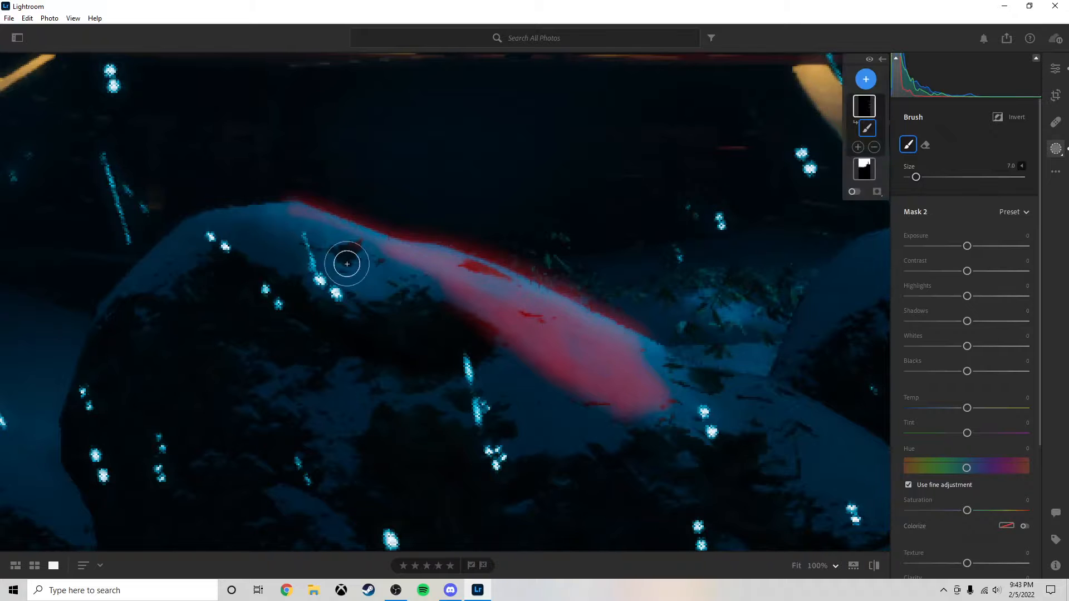
Paint the Brush mask along the snowy crest of the leftmost boulder near the stone lantern with brush size 7
key(space)
drag(221, 265, 670, 289)
drag(334, 385, 473, 262)
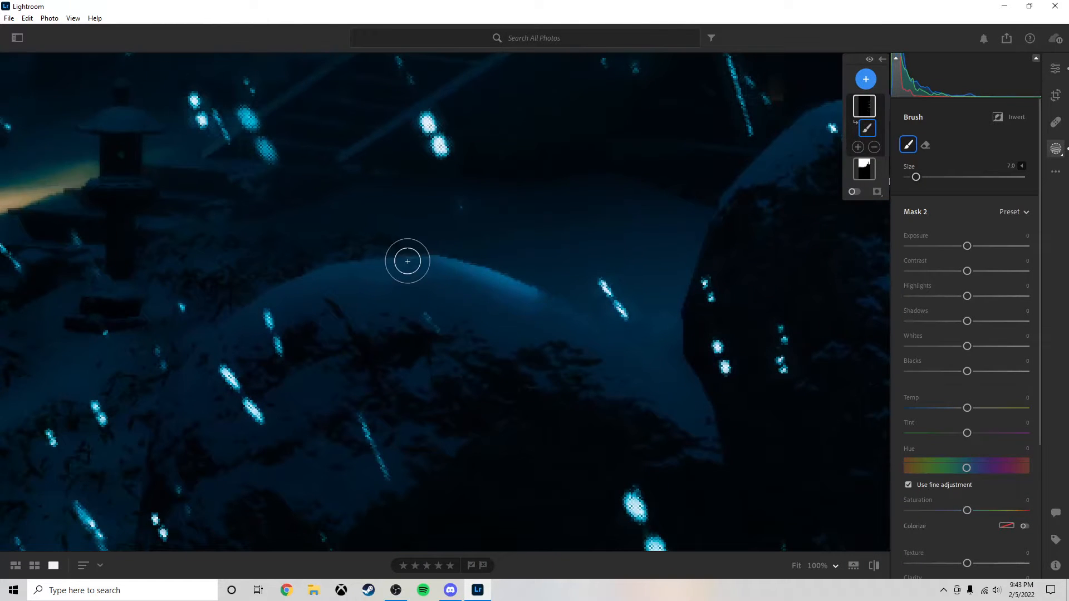
mouse_move(403, 255)
mouse_down()
mouse_move(489, 278)
mouse_move(536, 306)
mouse_up()
key(space)
click(647, 326)
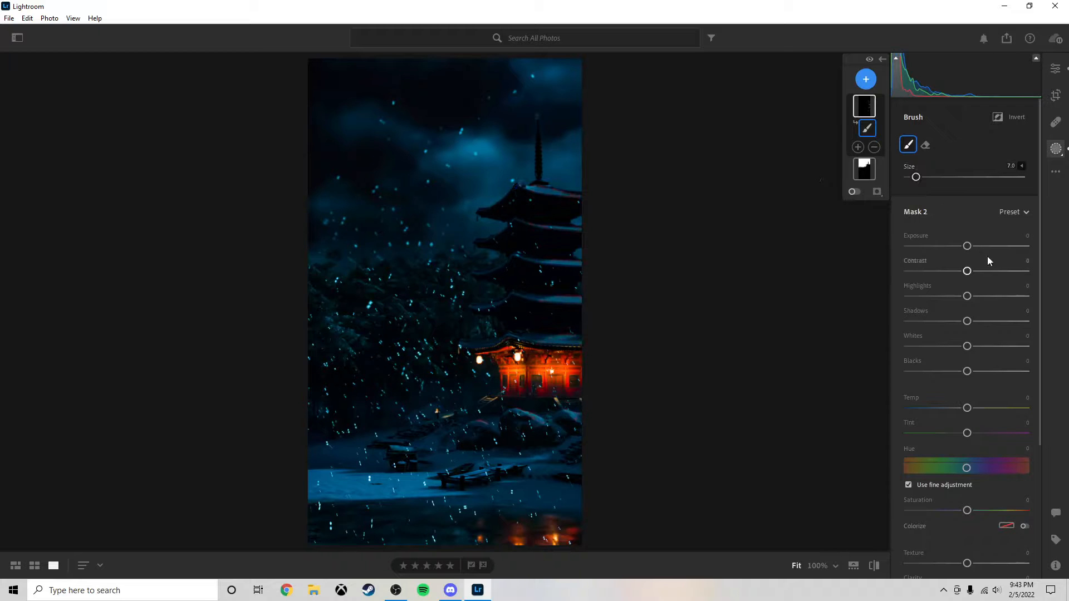
drag(969, 247, 972, 251)
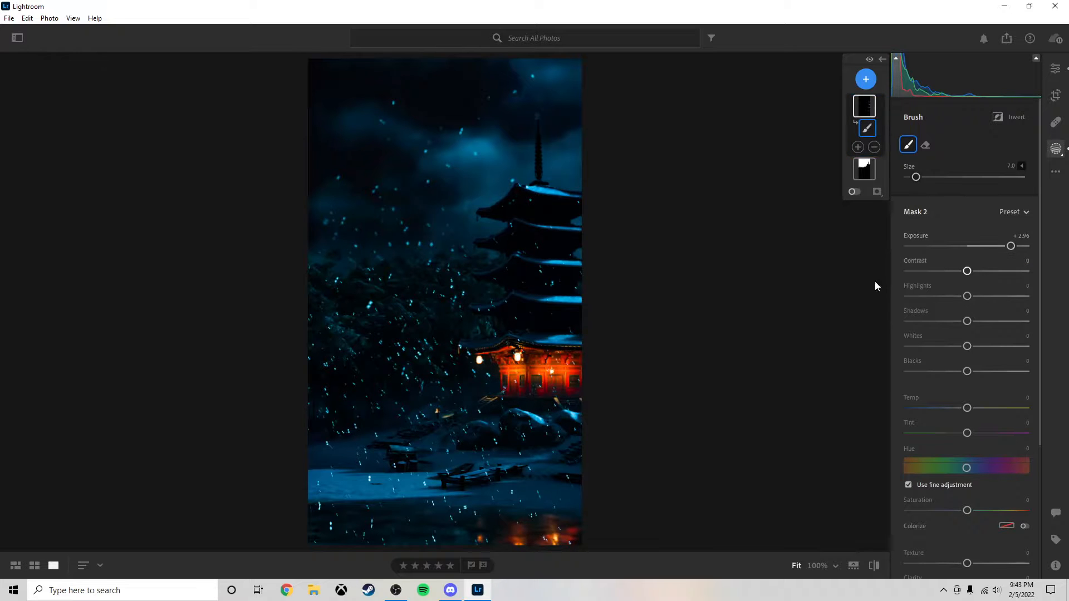
key(z)
mouse_move(425, 403)
mouse_down()
mouse_move(368, 377)
mouse_move(454, 396)
mouse_move(535, 432)
mouse_up()
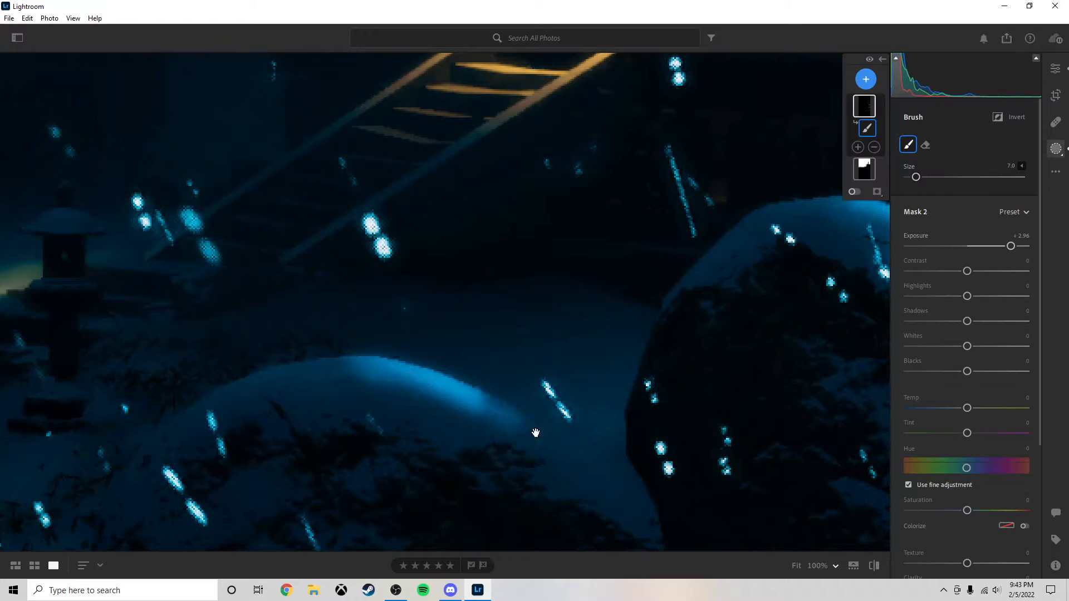
key(z)
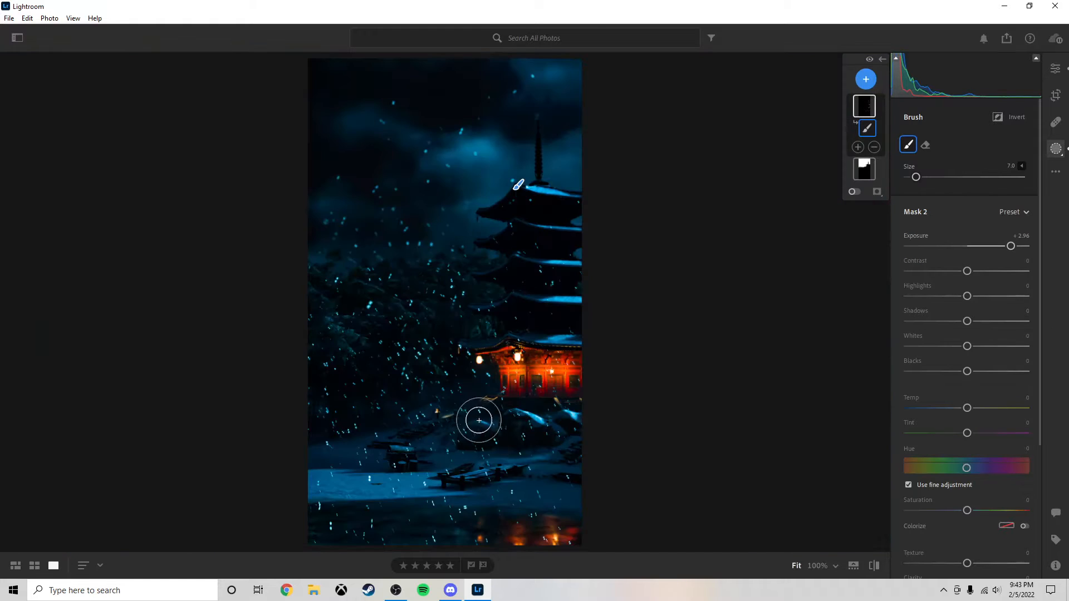
click(912, 239)
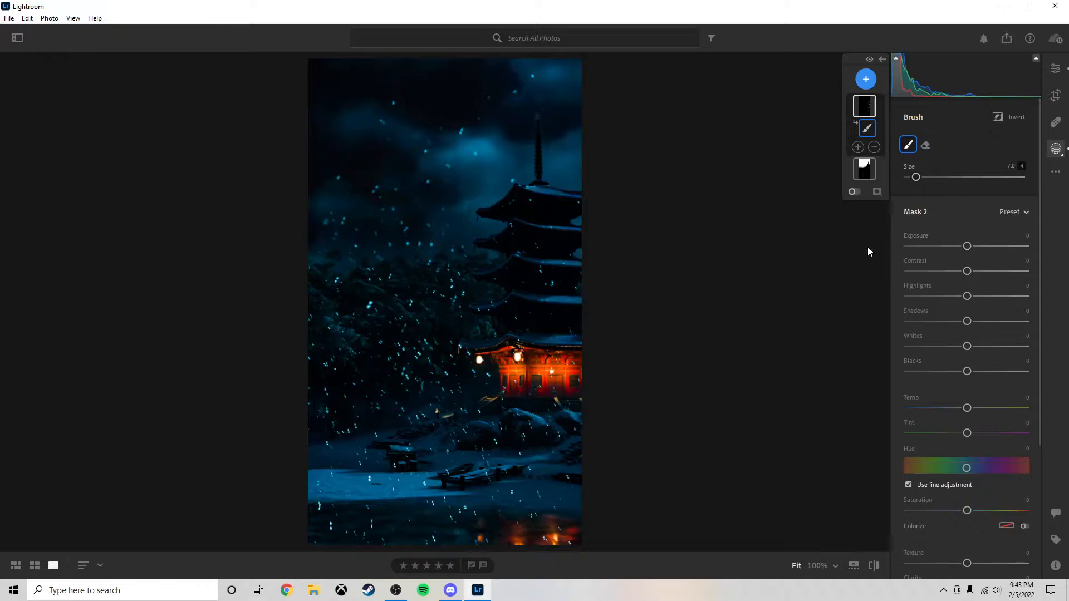
Set the Exposure of the snow Brush mask to +2.28
click(974, 246)
mouse_move(992, 253)
mouse_down()
mouse_move(1005, 255)
mouse_move(984, 246)
mouse_move(1004, 249)
mouse_up()
click(917, 236)
double_click(925, 237)
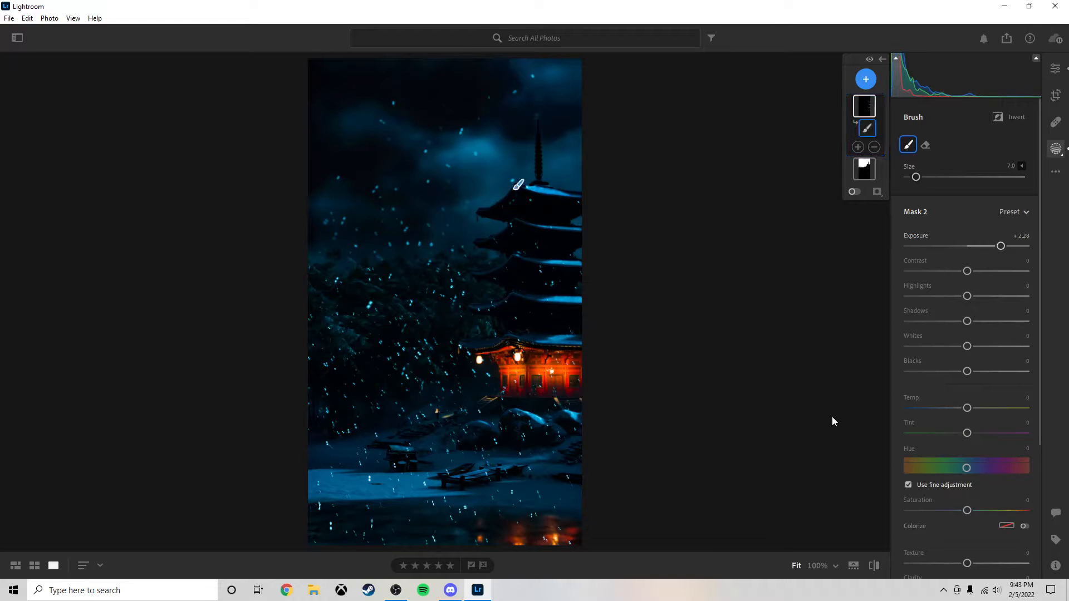
Extend the snow mask over the glowing small stone lantern and, with brush size 7, the lit streak of snow beside it
click(438, 417)
key(bracketleft)
key(bracketleft)
mouse_move(417, 350)
mouse_down()
mouse_move(430, 315)
mouse_move(424, 349)
mouse_up()
key(bracketright)
key(bracketright)
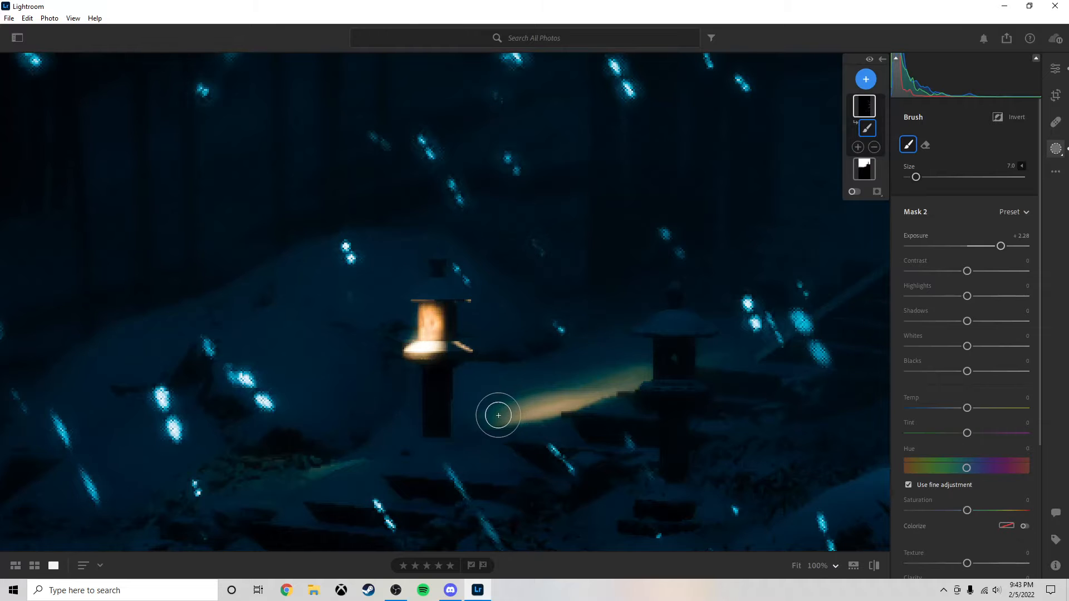
mouse_move(496, 416)
mouse_down()
mouse_move(632, 376)
mouse_move(506, 411)
mouse_up()
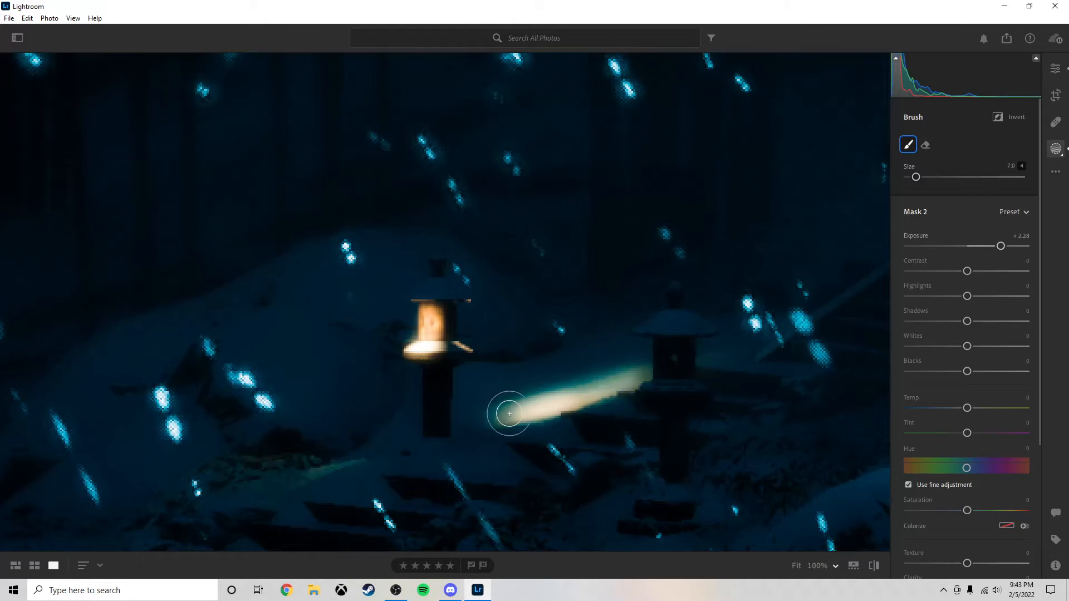
key(z)
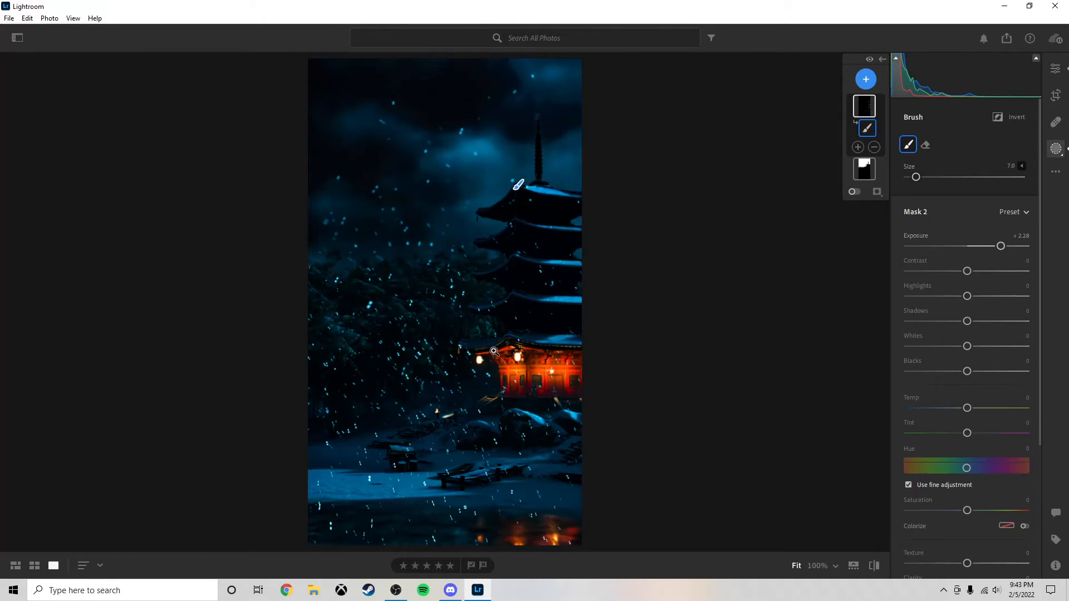
Add a new Brush mask and paint it over the pagoda's lit ground floor and lanterns with brush size 10
key(z)
mouse_move(506, 333)
mouse_down()
mouse_move(534, 352)
mouse_move(533, 373)
mouse_up()
drag(639, 333, 176, 316)
drag(548, 290, 574, 341)
key(z)
click(874, 83)
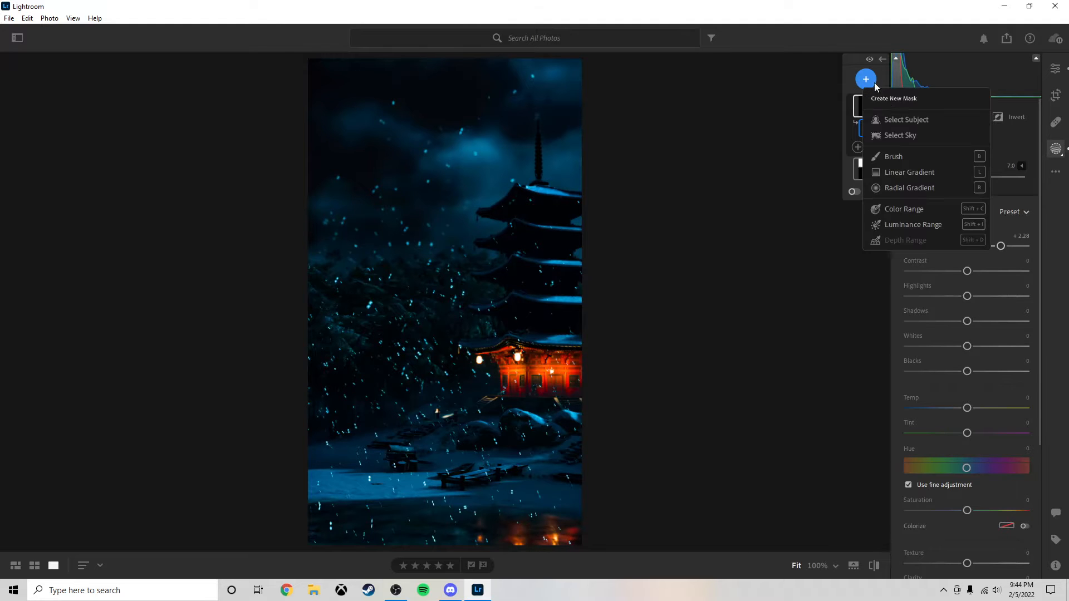
click(897, 156)
scroll(490, 354, up, 3)
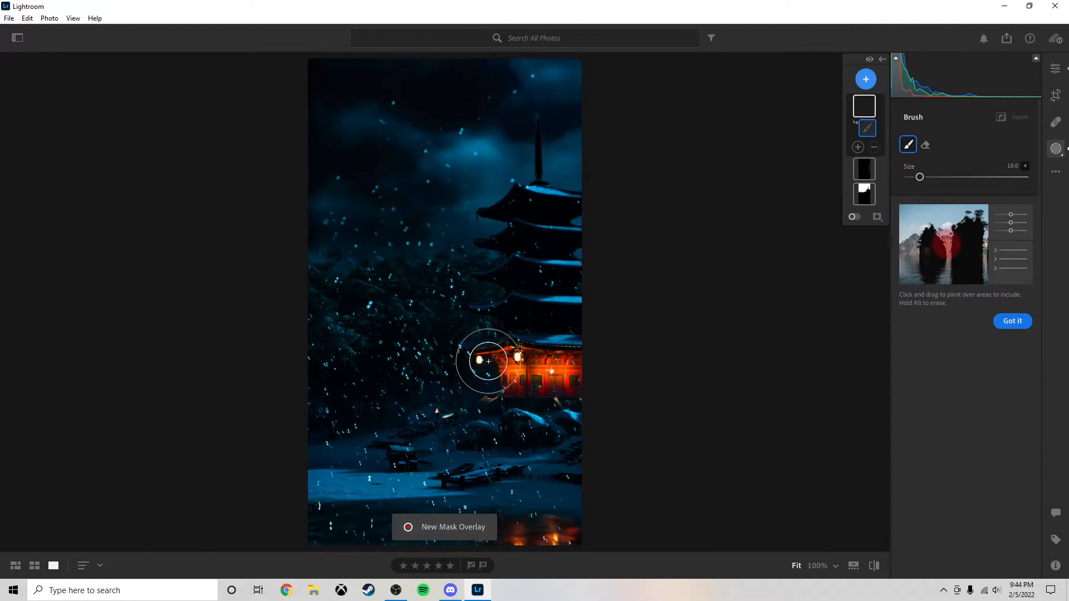
drag(485, 358, 506, 361)
drag(573, 363, 577, 382)
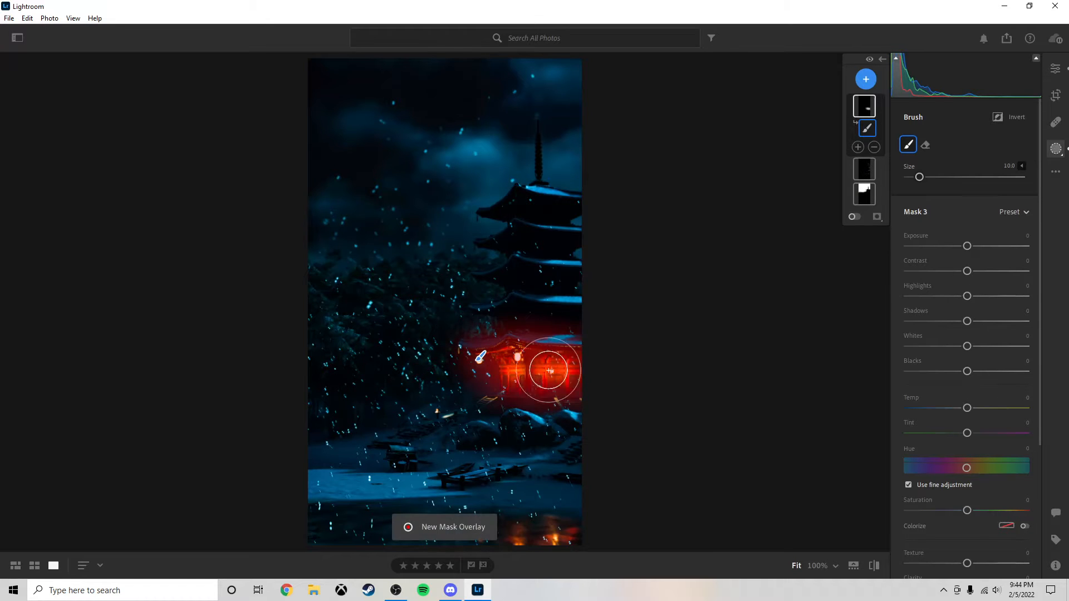
Set the ground-floor mask's Contrast to +29, Clarity to +23 and Exposure to -0.44
drag(967, 271, 980, 272)
scroll(979, 297, down, 4)
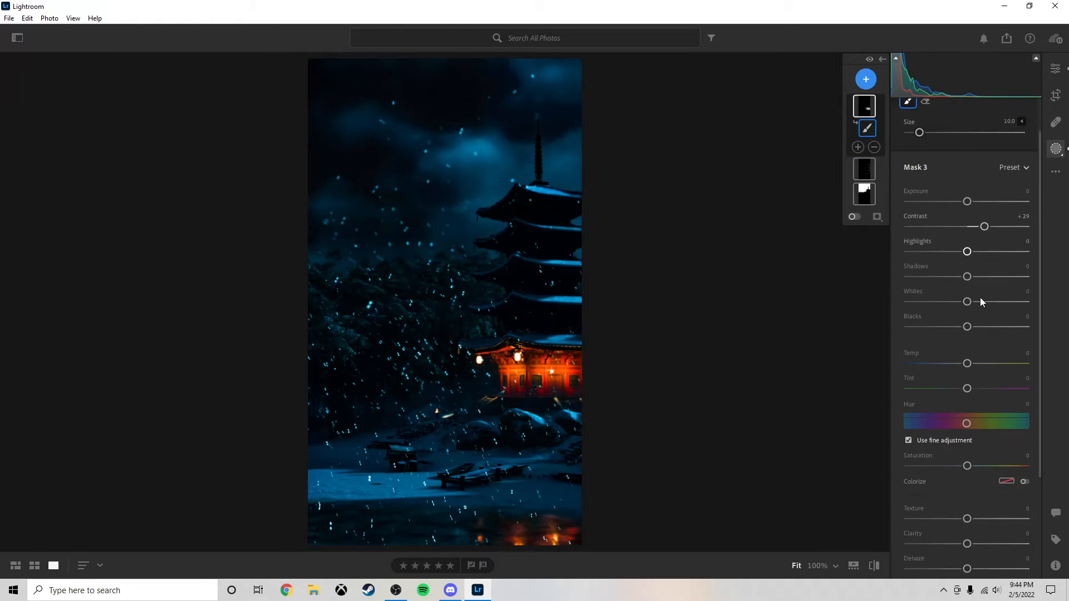
drag(966, 404, 981, 405)
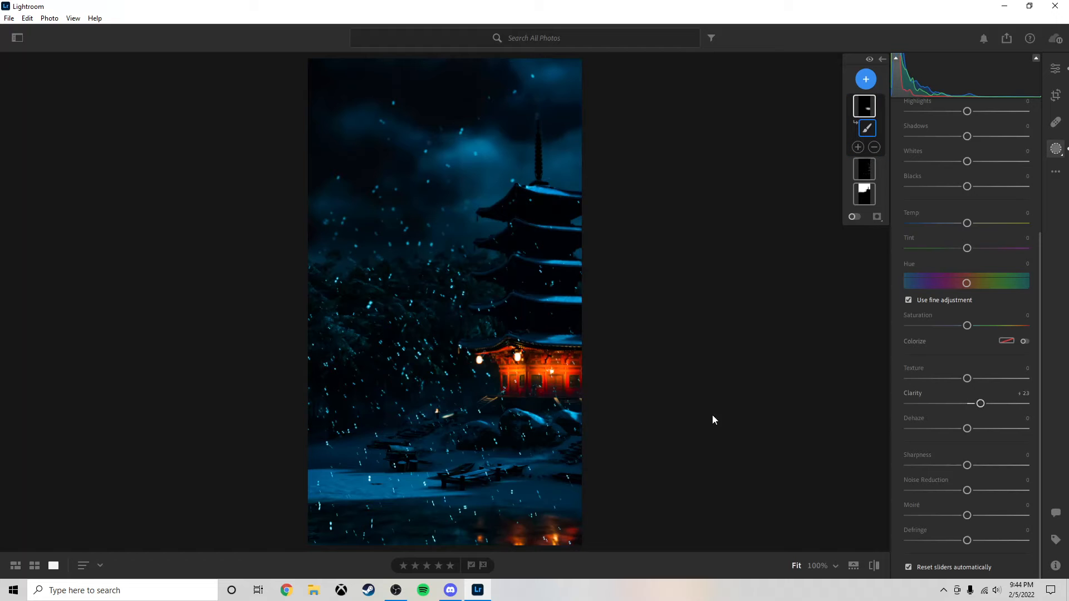
scroll(968, 379, up, 4)
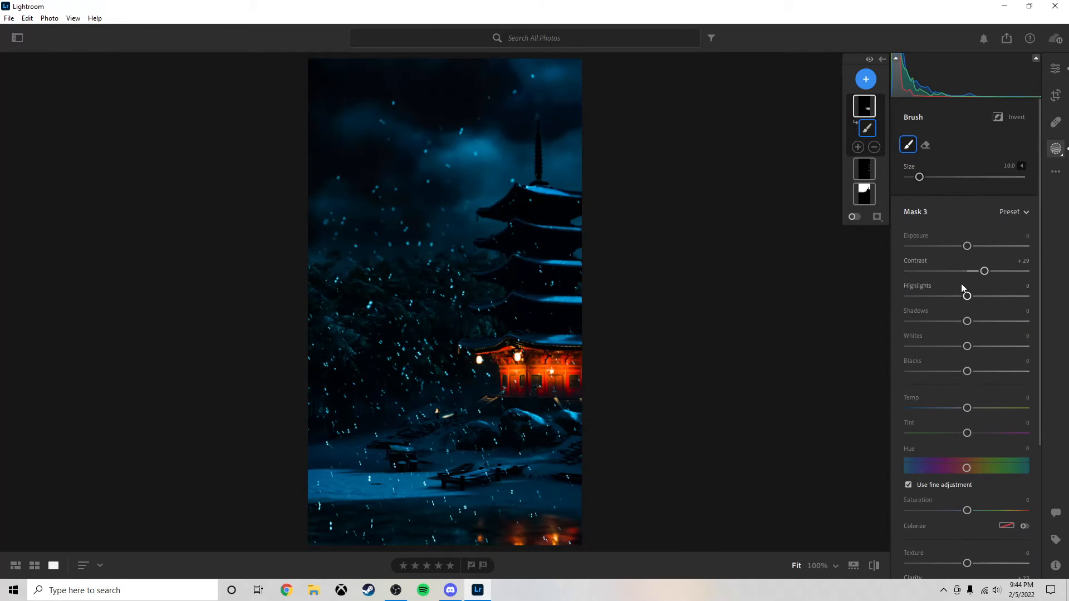
drag(967, 246, 964, 249)
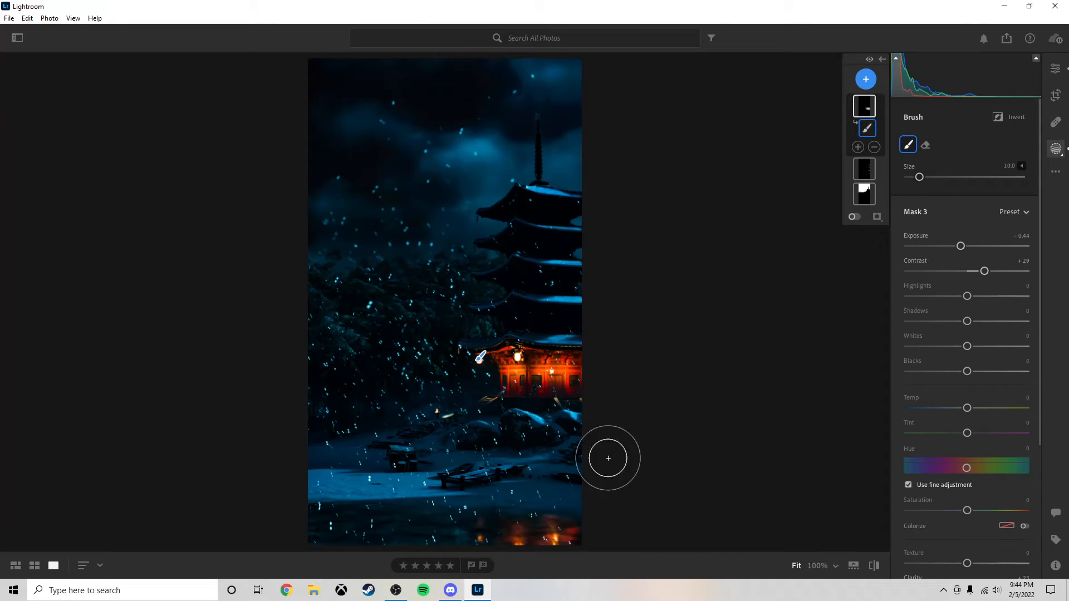
Reselect the snow Brush mask (Mask 2) and reduce the brush size to 3
click(866, 170)
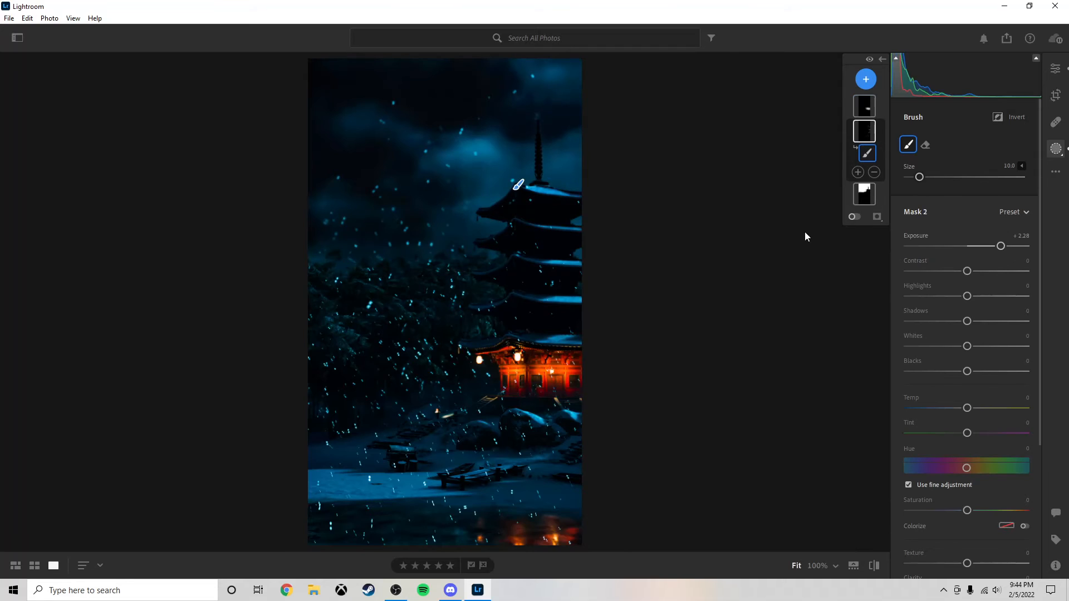
scroll(506, 523, down, 5)
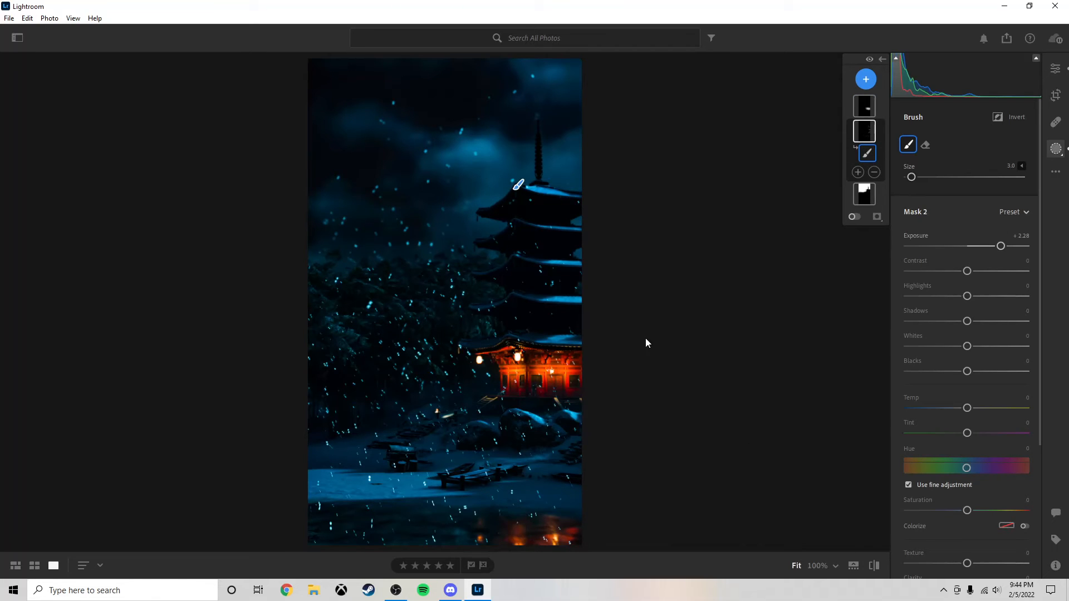